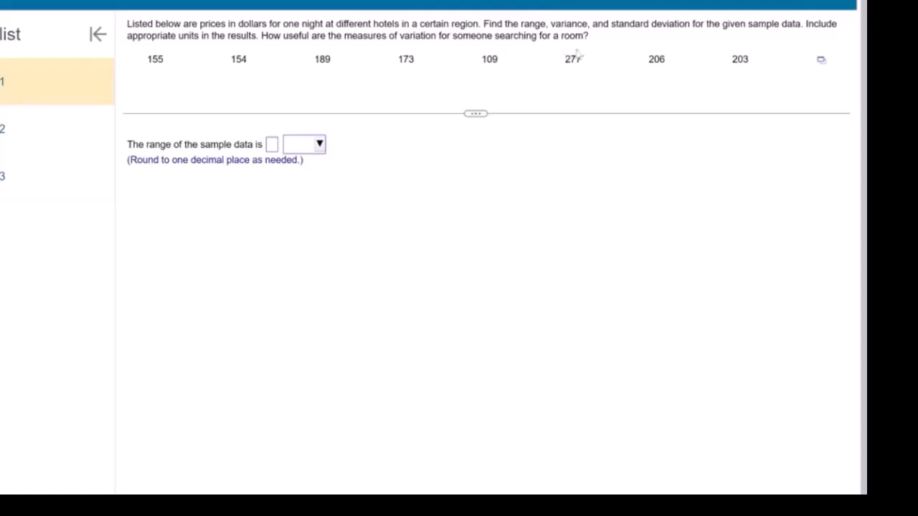
# Step: Open the hotel price data in StatCrunch and set up column summary statistics for var1
pyautogui.click(821, 63)
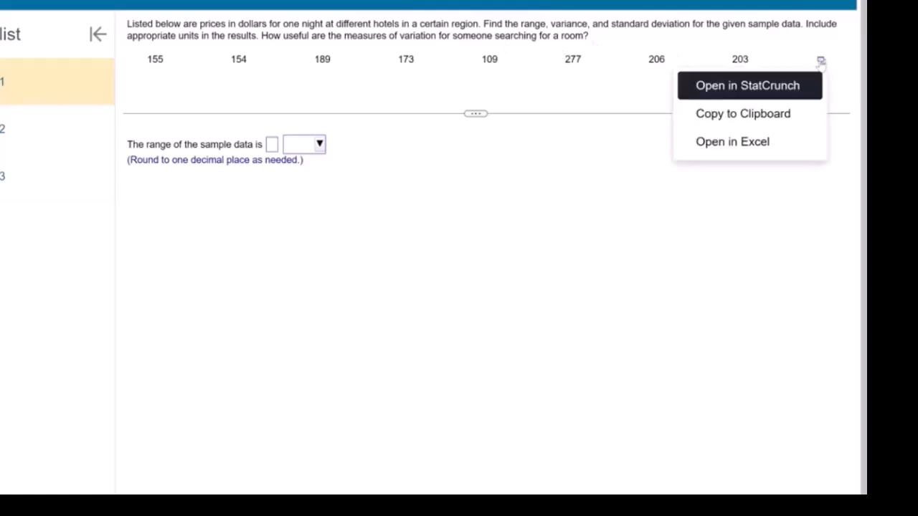
pyautogui.click(794, 85)
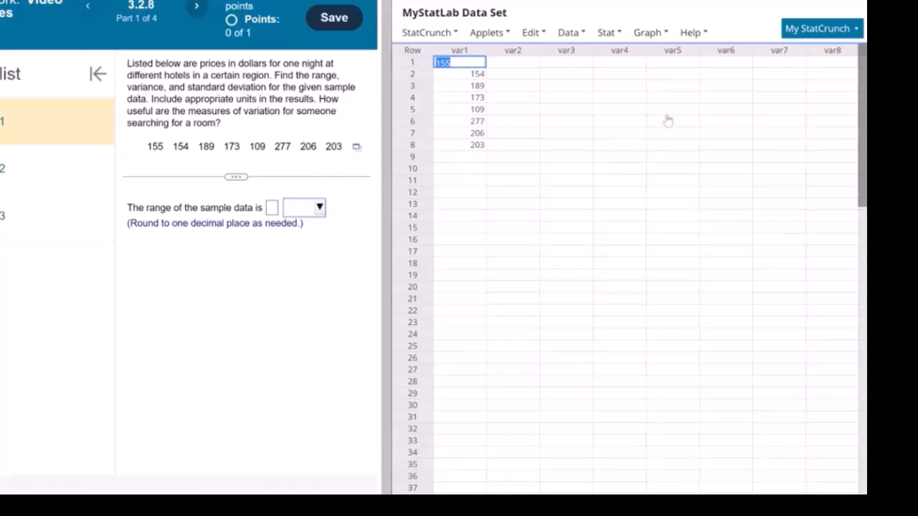
pyautogui.click(610, 33)
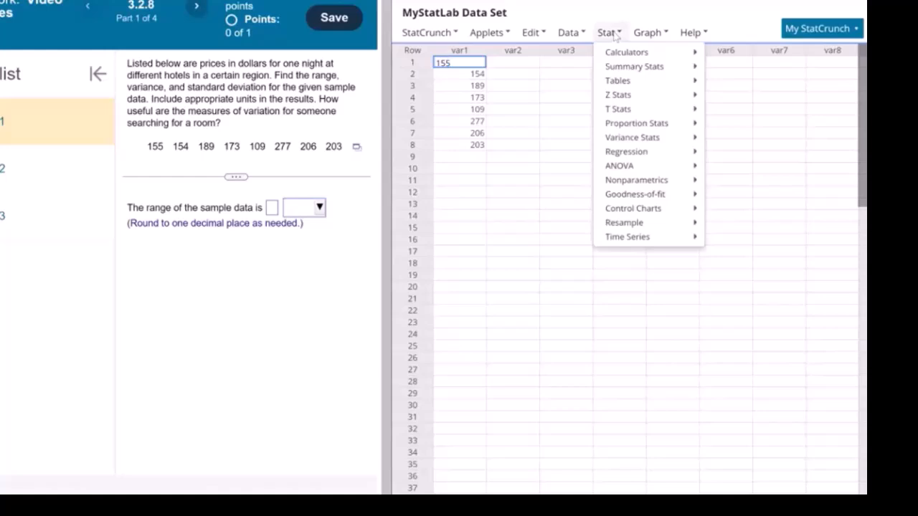
pyautogui.moveTo(616, 71)
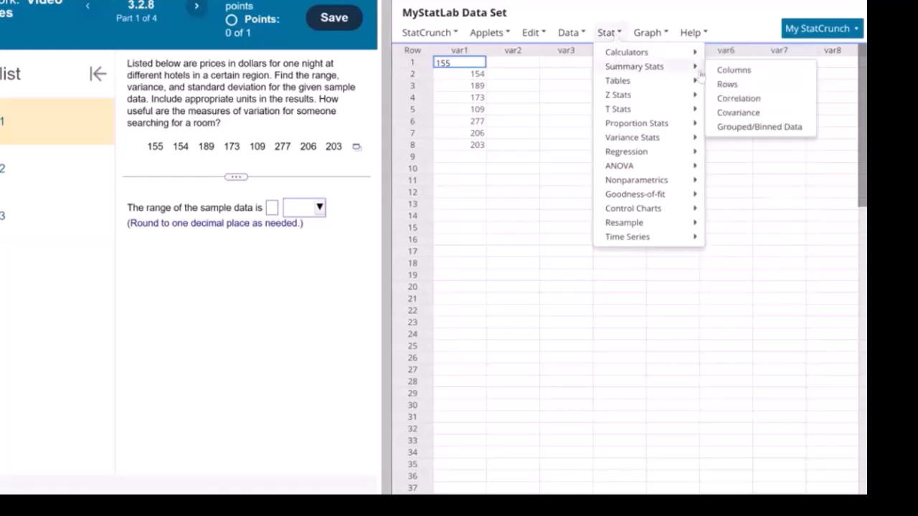
pyautogui.click(729, 72)
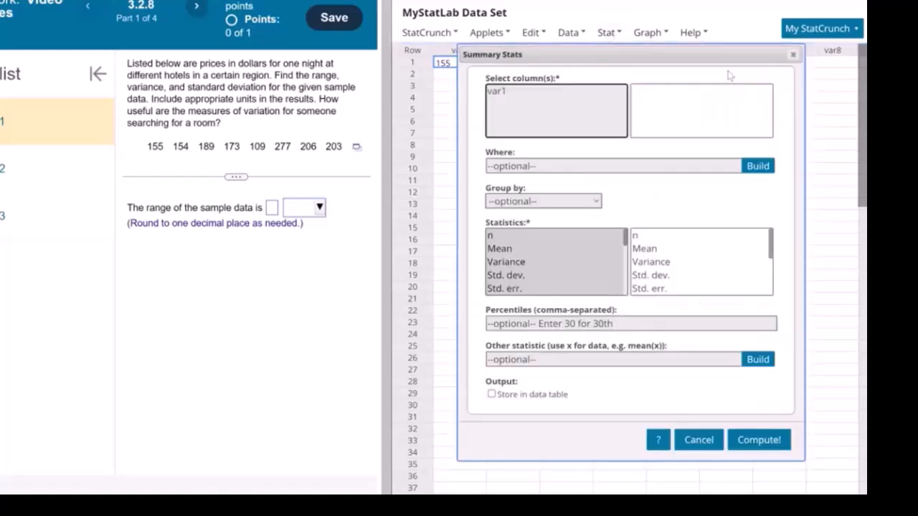
pyautogui.click(498, 92)
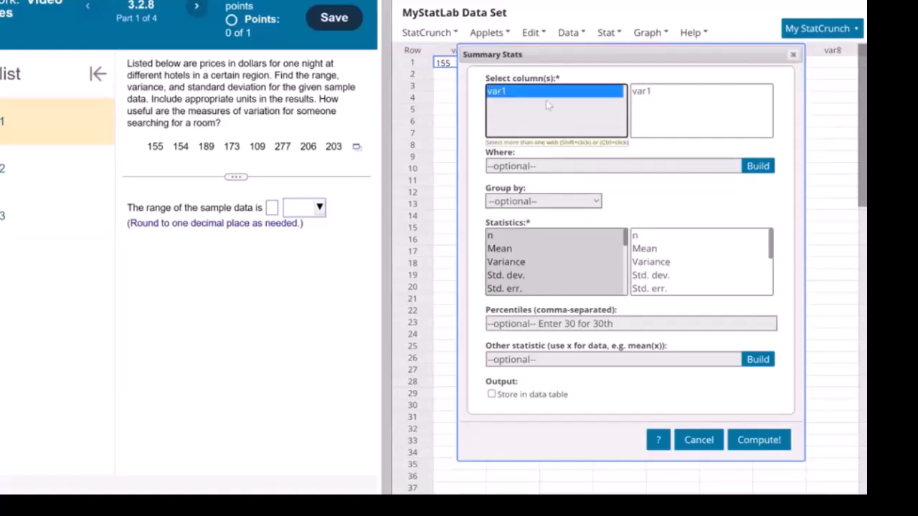
pyautogui.click(543, 237)
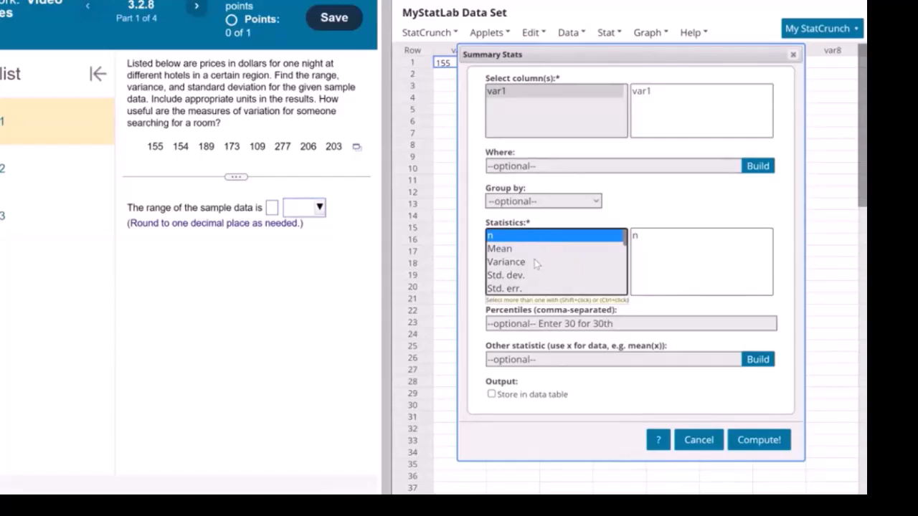
pyautogui.keyDown('ctrl'); pyautogui.click(536, 262); pyautogui.keyUp('ctrl')
pyautogui.keyDown('ctrl'); pyautogui.click(530, 276); pyautogui.keyUp('ctrl')
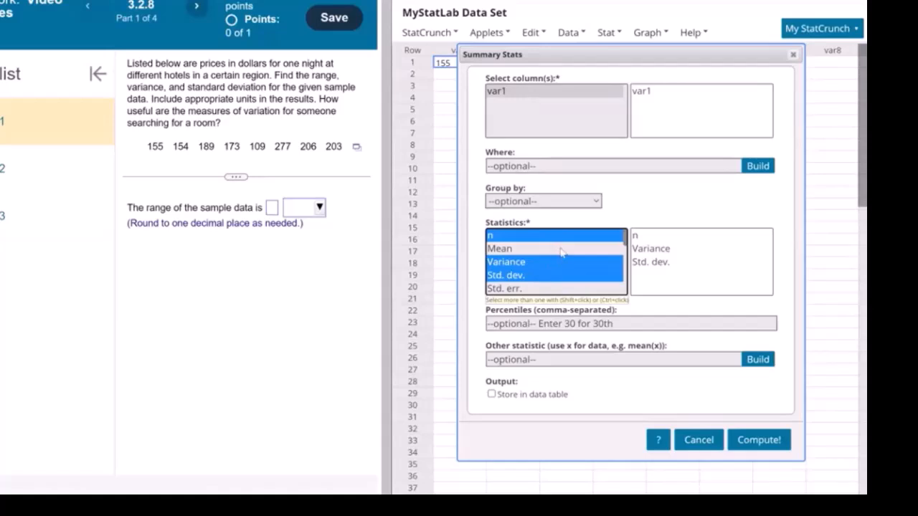
# Step: Choose n, Variance, Std. dev., Range, Min and Max as the statistics for var1 and compute them
pyautogui.click(559, 235)
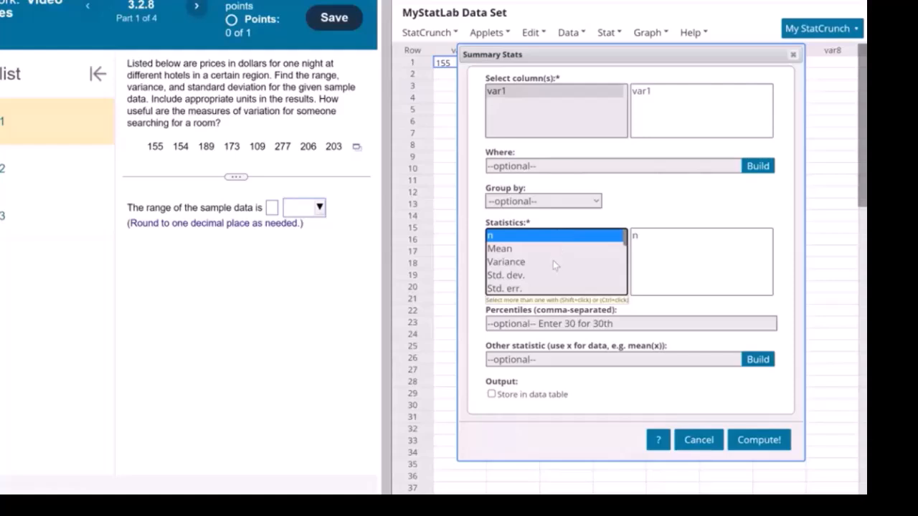
pyautogui.keyDown('ctrl'); pyautogui.click(511, 265); pyautogui.keyUp('ctrl')
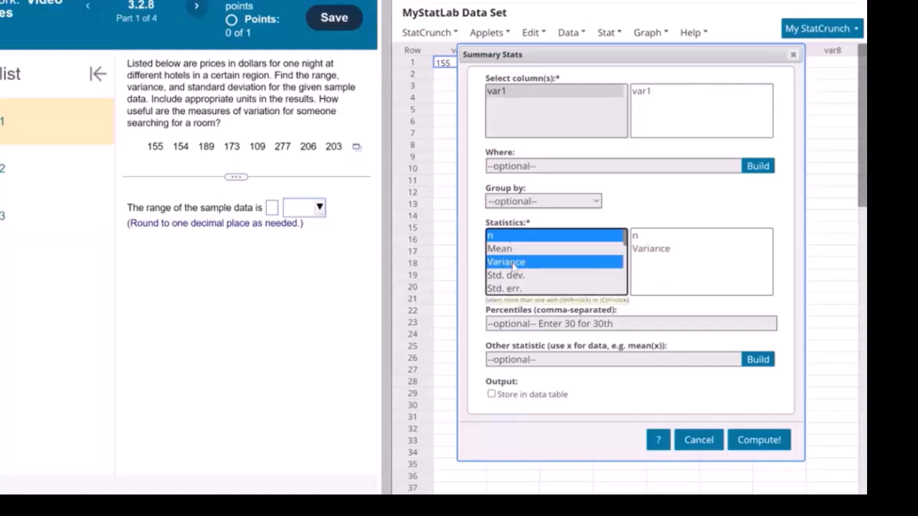
pyautogui.keyDown('ctrl'); pyautogui.click(511, 276); pyautogui.keyUp('ctrl')
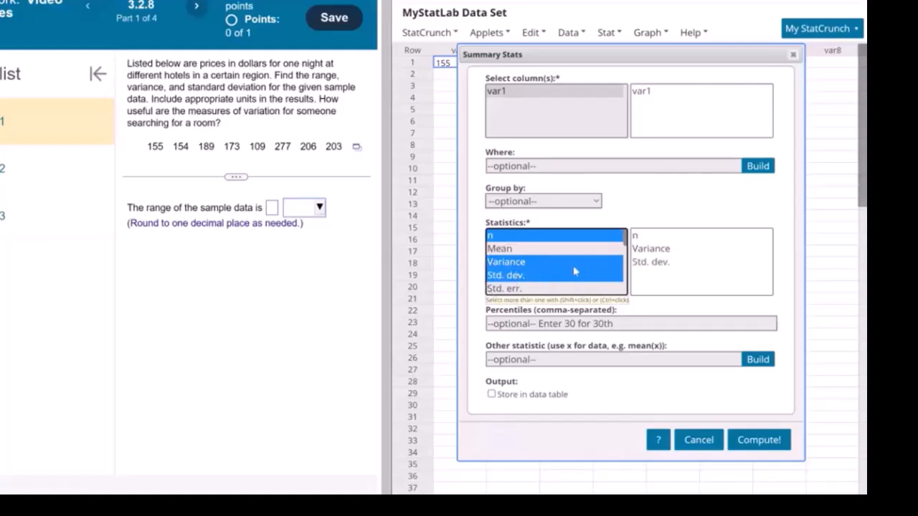
pyautogui.scroll(-3, 575, 271)
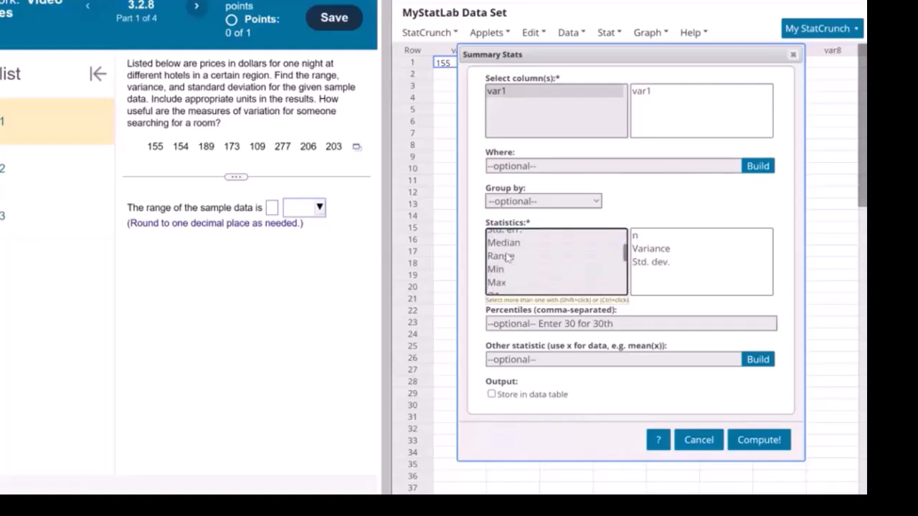
pyautogui.keyDown('ctrl'); pyautogui.click(508, 256); pyautogui.keyUp('ctrl')
pyautogui.keyDown('ctrl'); pyautogui.click(500, 270); pyautogui.keyUp('ctrl')
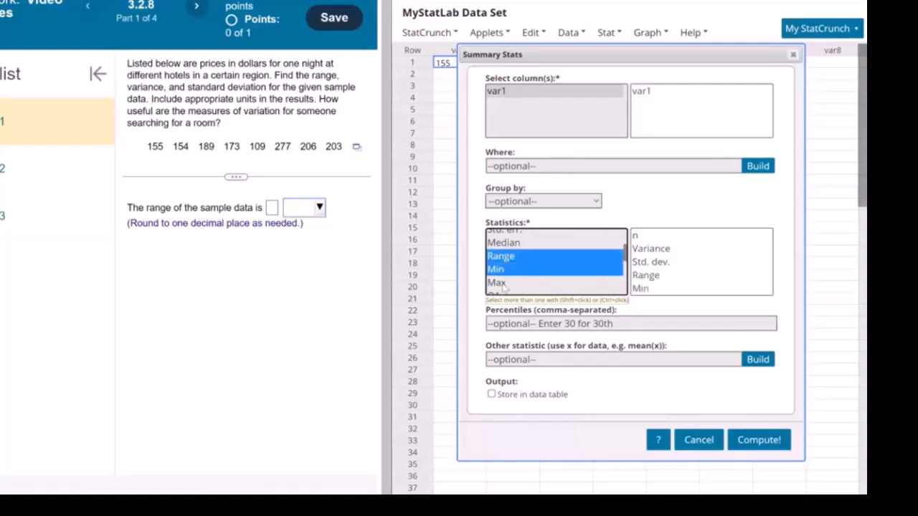
pyautogui.keyDown('ctrl'); pyautogui.click(552, 282); pyautogui.keyUp('ctrl')
pyautogui.scroll(-2, 567, 251)
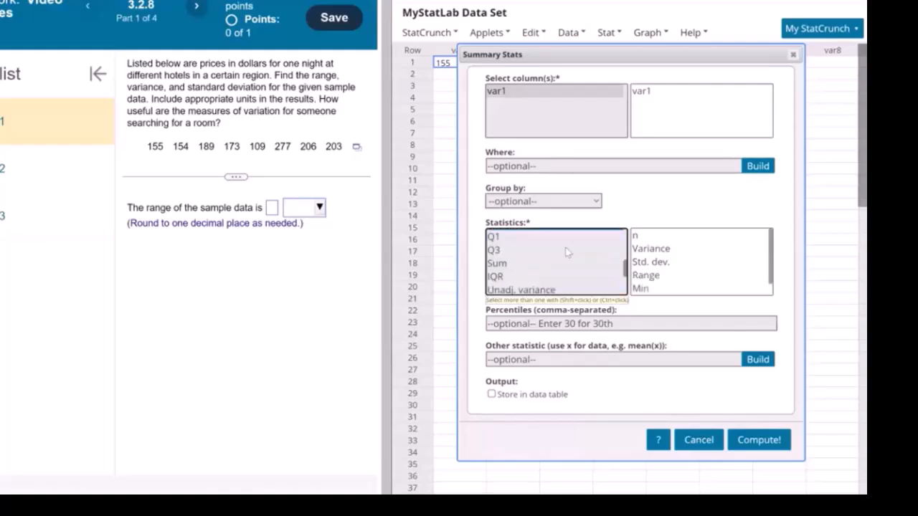
pyautogui.scroll(-2, 566, 252)
pyautogui.click(757, 439)
pyautogui.moveTo(637, 109); pyautogui.dragTo(588, 138)
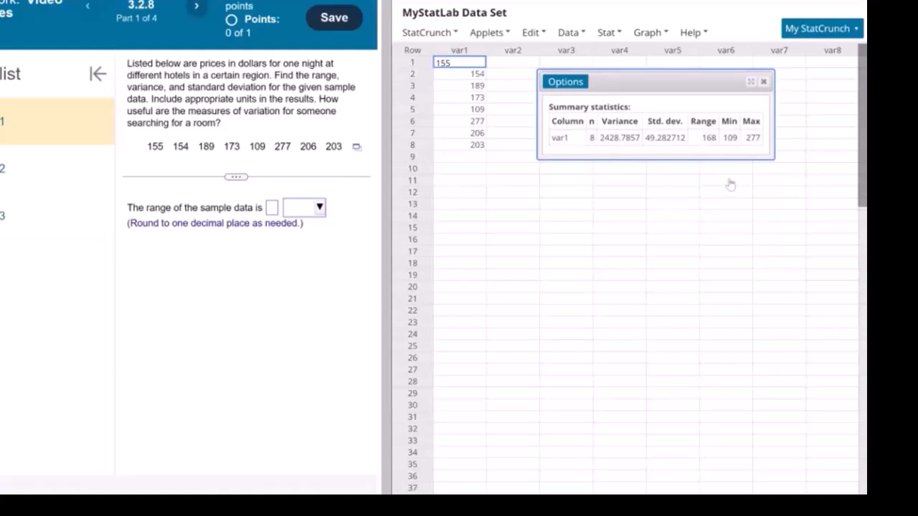
# Step: Work out the range by hand as 277 − 109 = 168 below the results and erase the notes
pyautogui.moveTo(555, 198)
pyautogui.mouseDown()
pyautogui.moveTo(667, 190)
pyautogui.moveTo(604, 247)
pyautogui.moveTo(584, 249)
pyautogui.mouseUp()
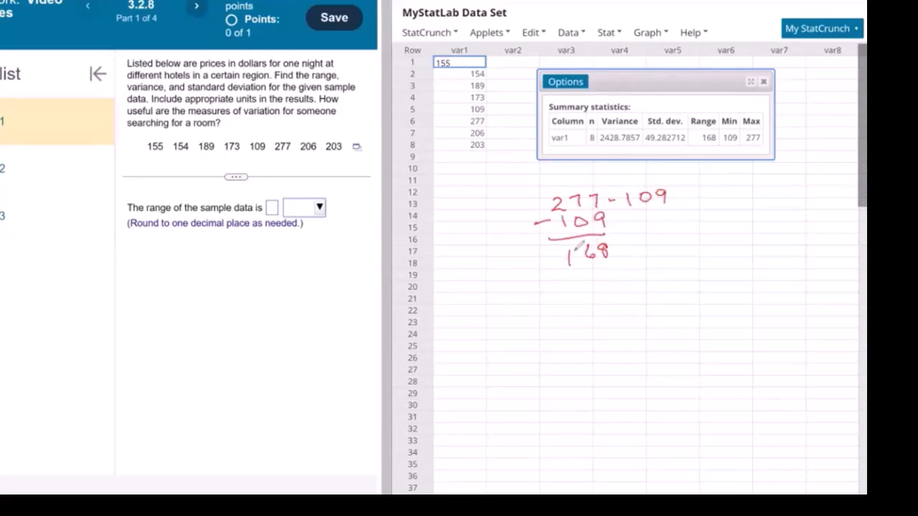
pyautogui.moveTo(676, 197); pyautogui.dragTo(612, 200)
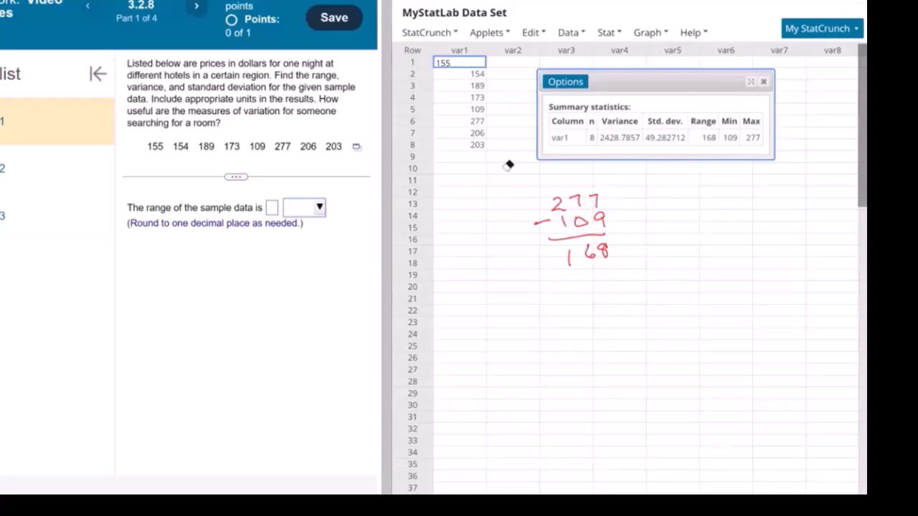
# Step: Answer the range of the sample data with 168 dollars and continue to the standard deviation part
pyautogui.click(272, 208)
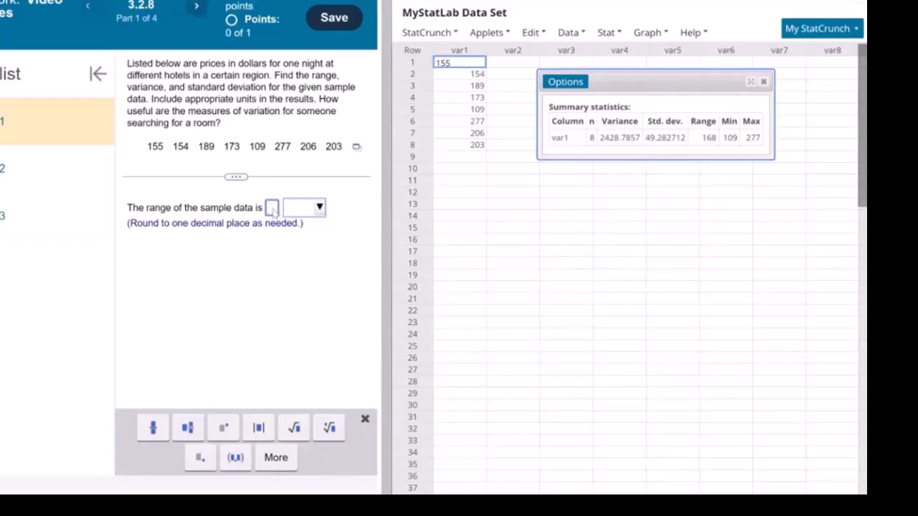
pyautogui.write('168')
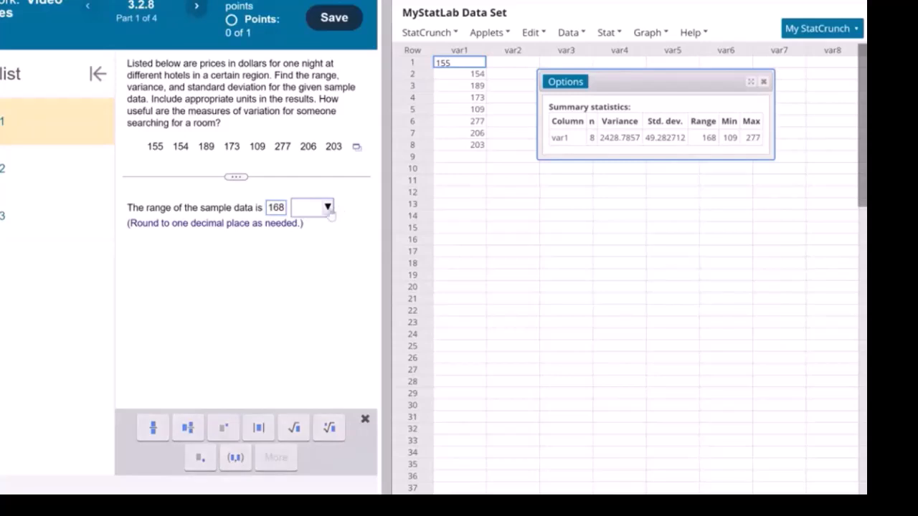
pyautogui.click(328, 208)
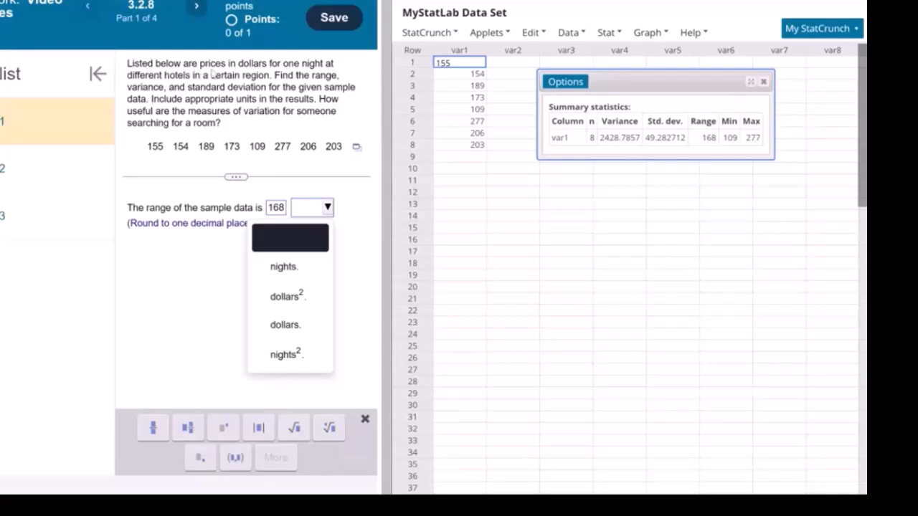
pyautogui.click(283, 329)
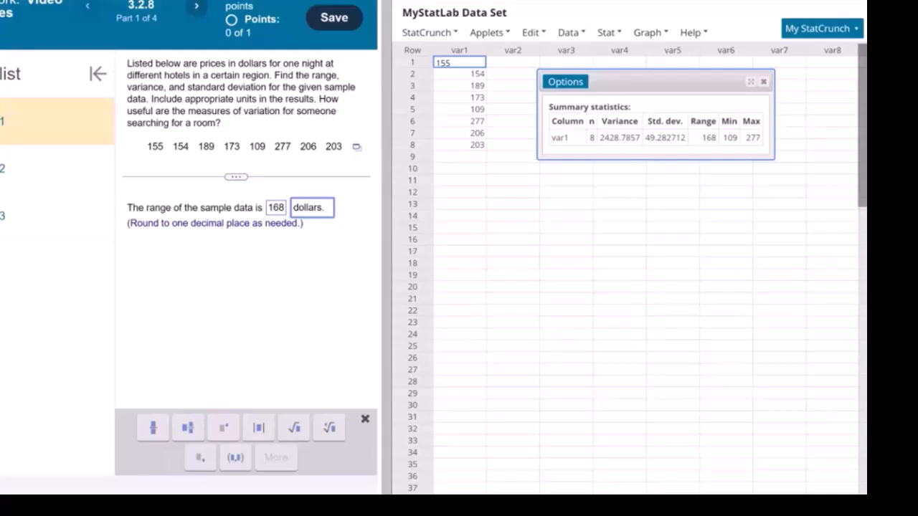
pyautogui.click(154, 282)
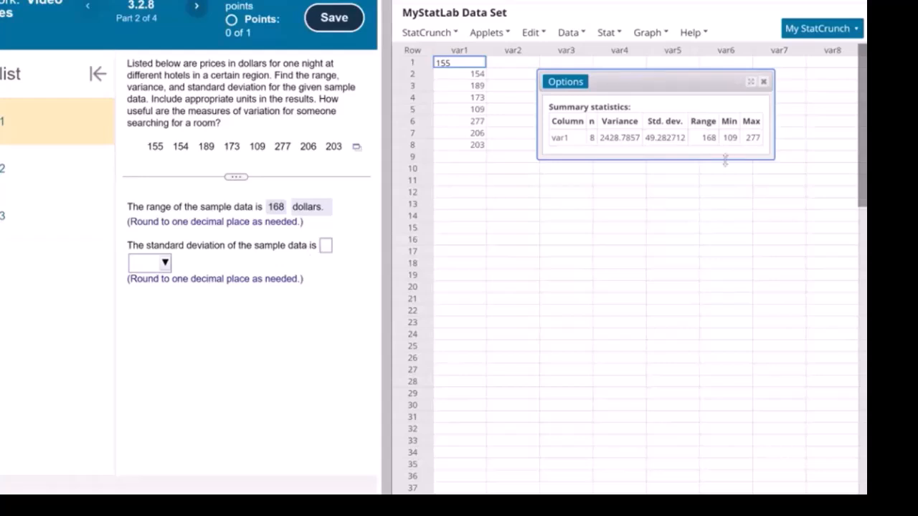
# Step: Answer the sample standard deviation with 49.3 dollars, rounded from the computed Std. dev
pyautogui.moveTo(646, 138); pyautogui.dragTo(660, 140)
pyautogui.hotkey('ctrl', 'c')
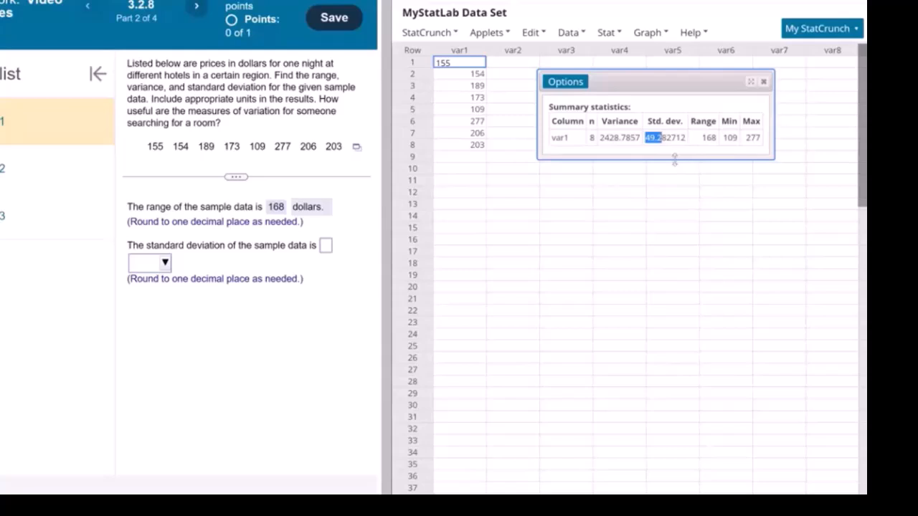
pyautogui.click(325, 246)
pyautogui.hotkey('ctrl', 'v')
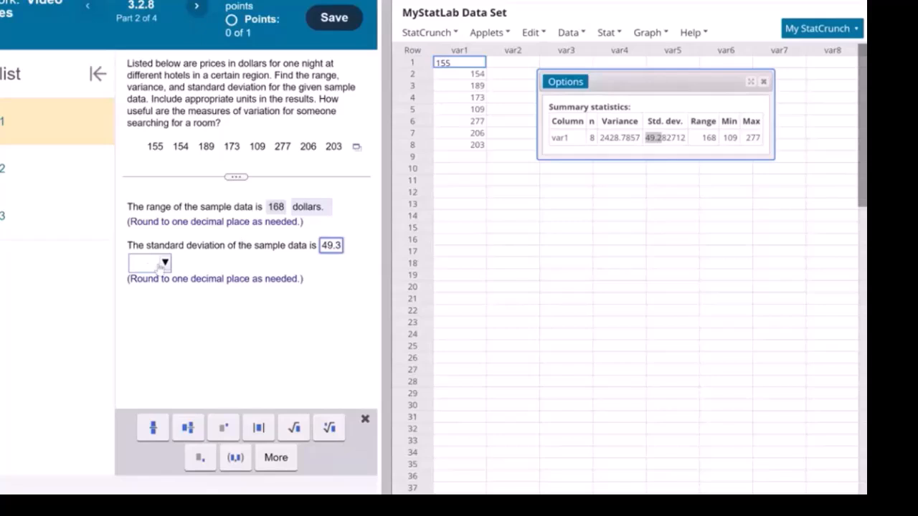
pyautogui.click(165, 263)
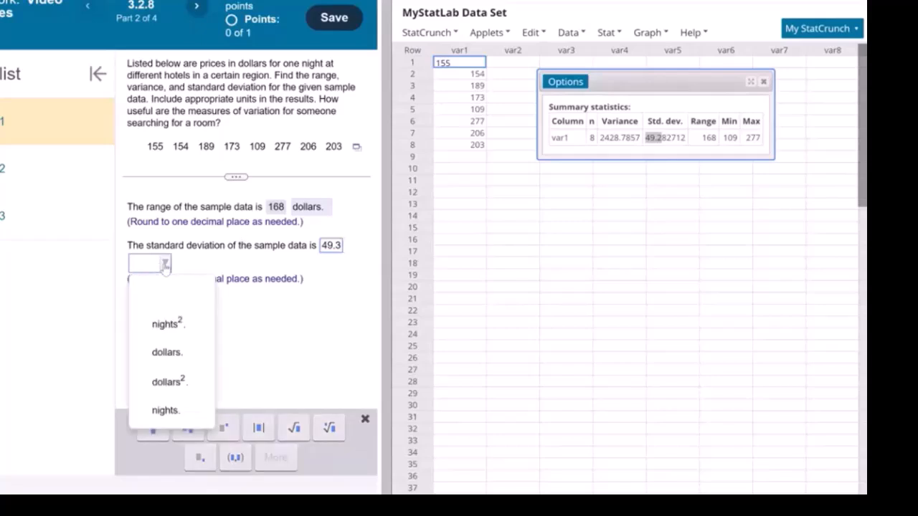
pyautogui.click(179, 352)
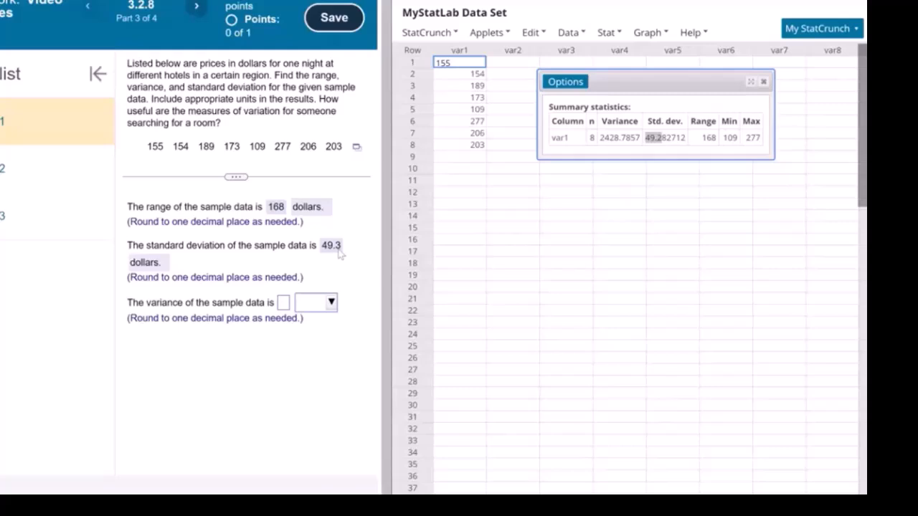
# Step: Answer the sample variance with 2428.8 and the unit dollars², rounded from the computed variance
pyautogui.moveTo(599, 138); pyautogui.dragTo(626, 137)
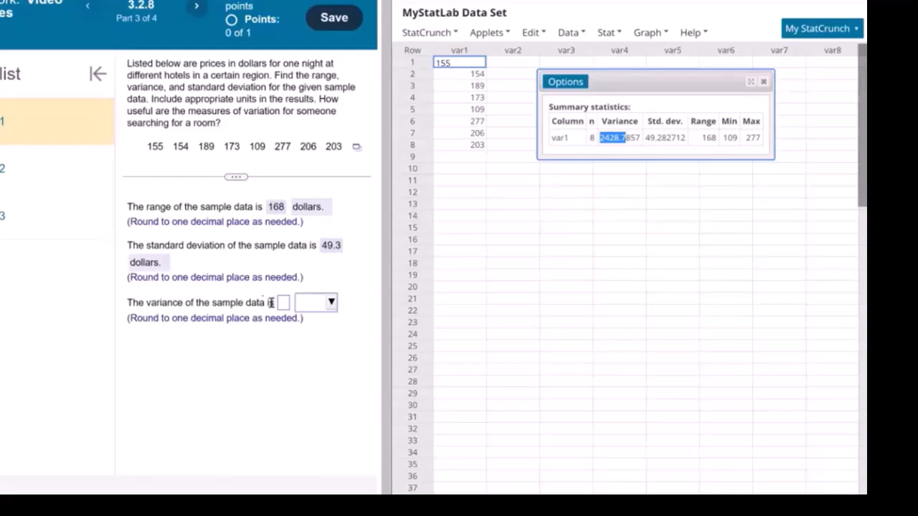
pyautogui.click(283, 303)
pyautogui.write('2428.8')
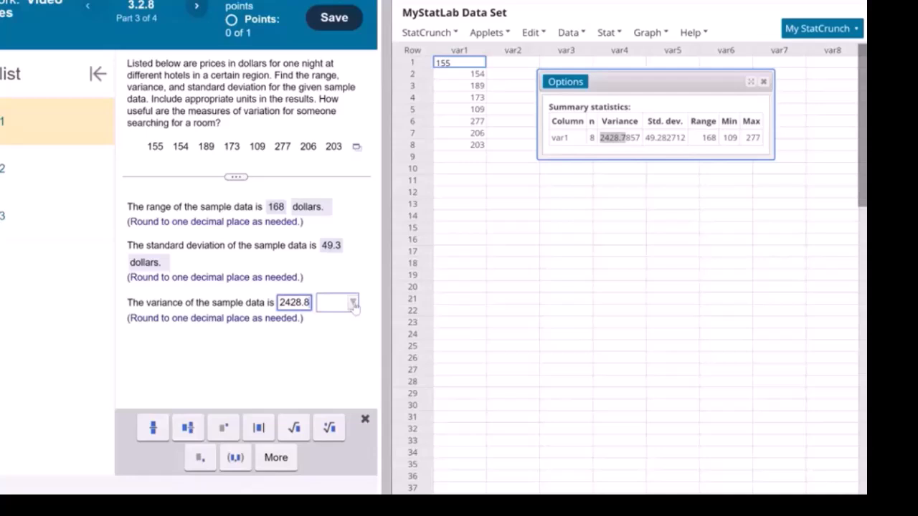
pyautogui.click(353, 303)
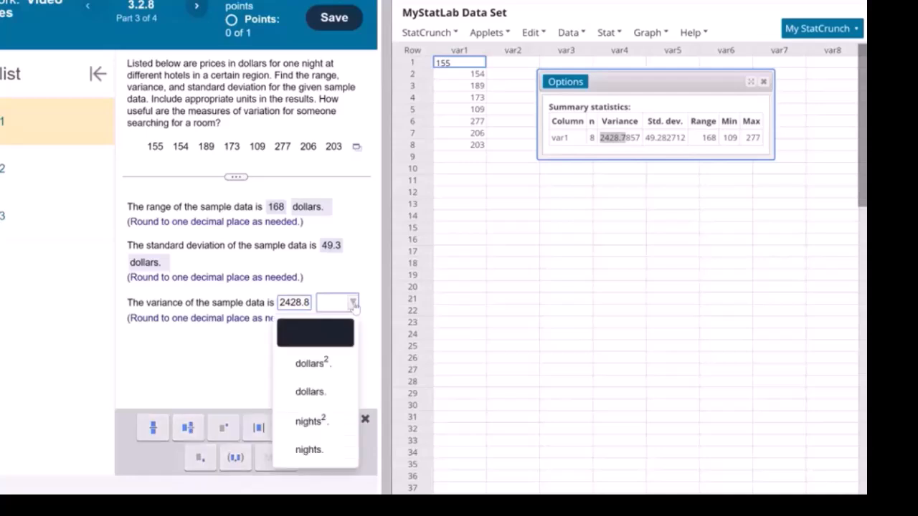
pyautogui.click(319, 366)
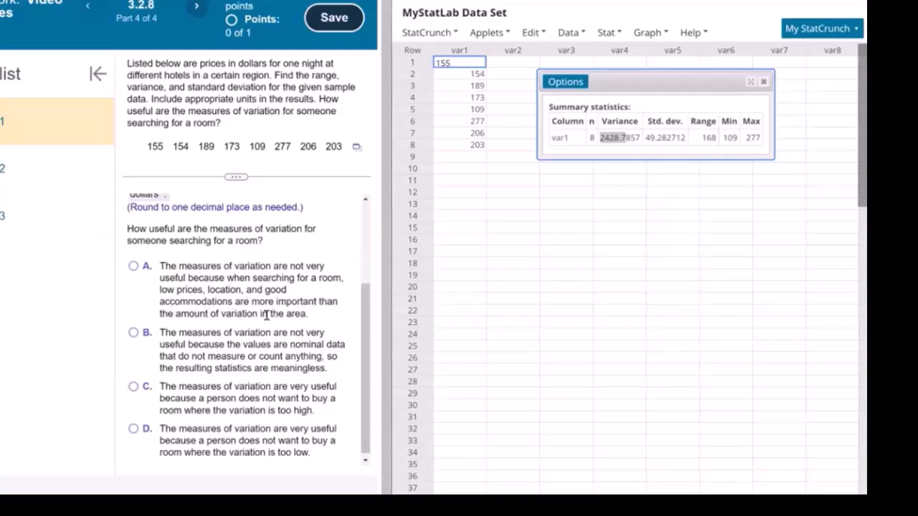
# Step: Choose option A for the usefulness of the measures of variation, submit it and go to the next question
pyautogui.click(133, 266)
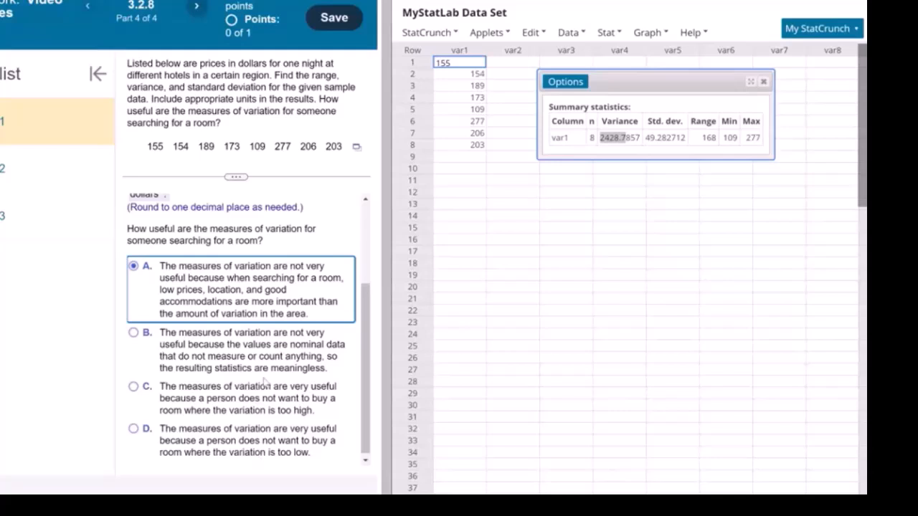
pyautogui.click(336, 504)
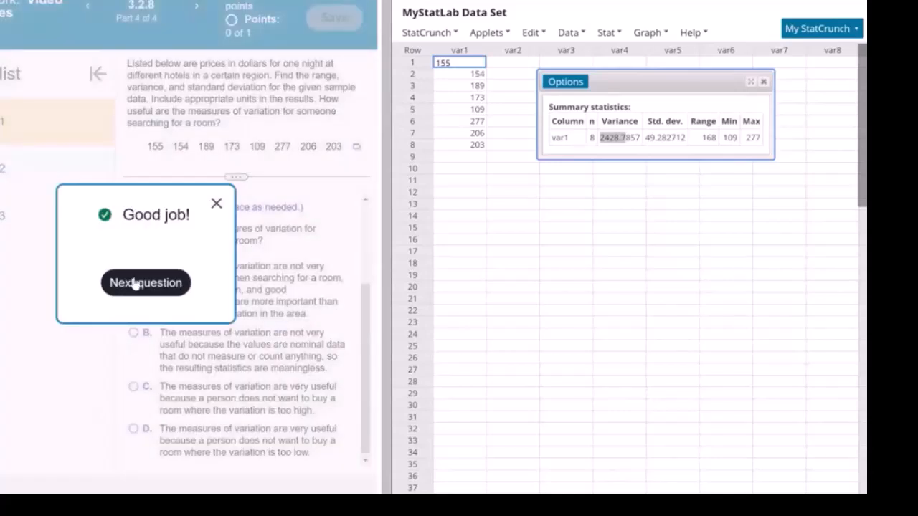
pyautogui.click(135, 279)
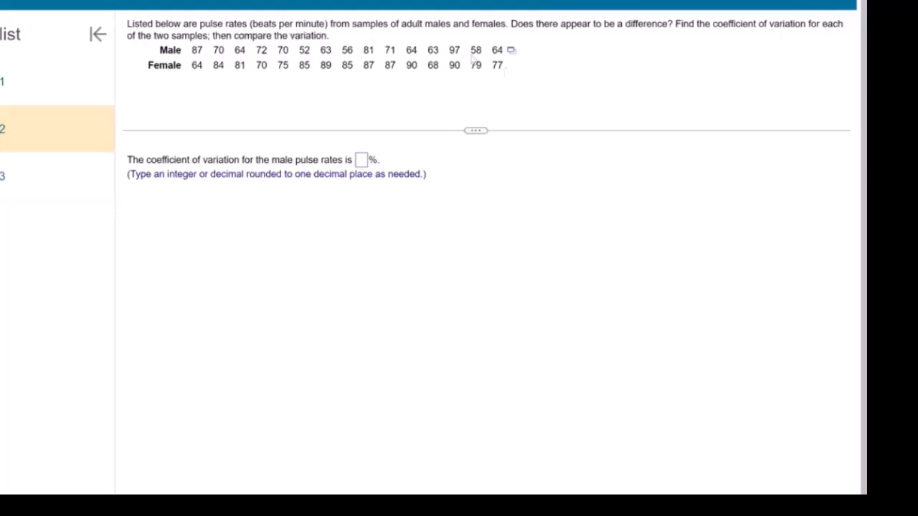
# Step: Open the pulse rate data in StatCrunch and compute n and the coefficient of variation for the Male and Female columns
pyautogui.click(511, 50)
pyautogui.click(528, 75)
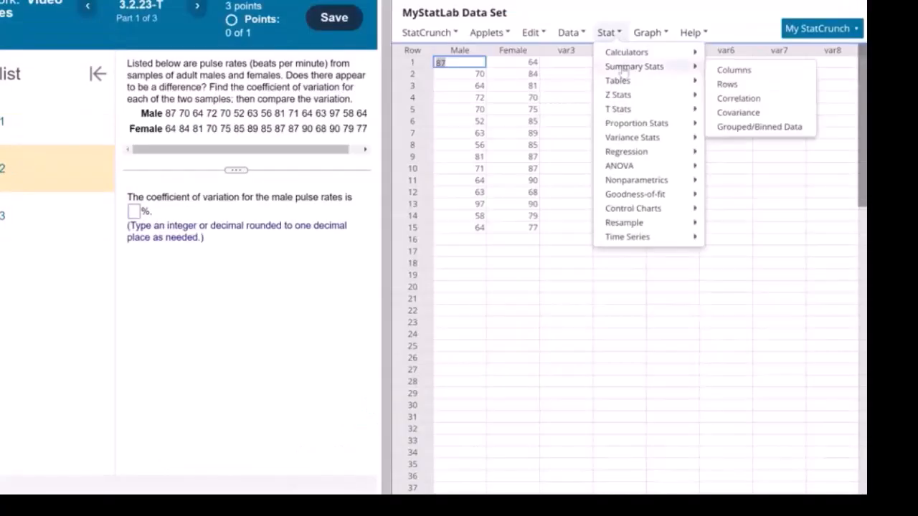
pyautogui.click(731, 70)
pyautogui.click(508, 94)
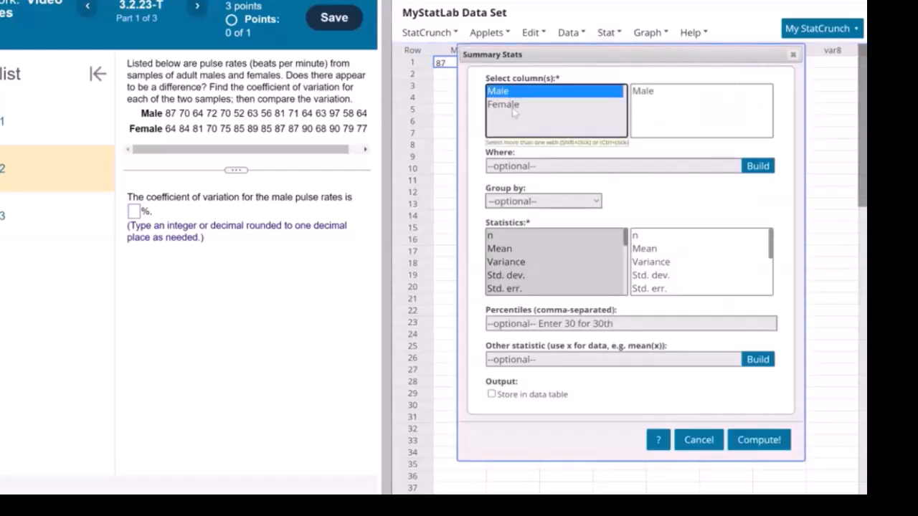
pyautogui.keyDown('ctrl'); pyautogui.click(511, 105); pyautogui.keyUp('ctrl')
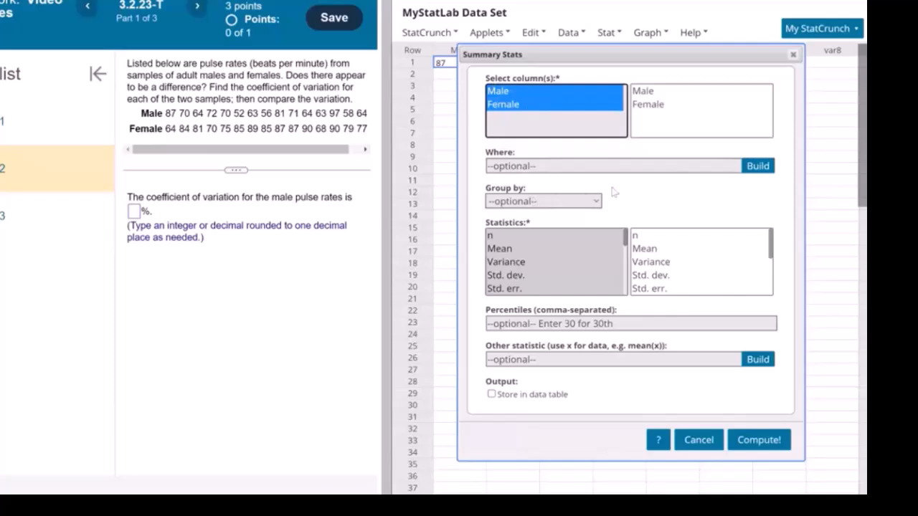
pyautogui.click(504, 238)
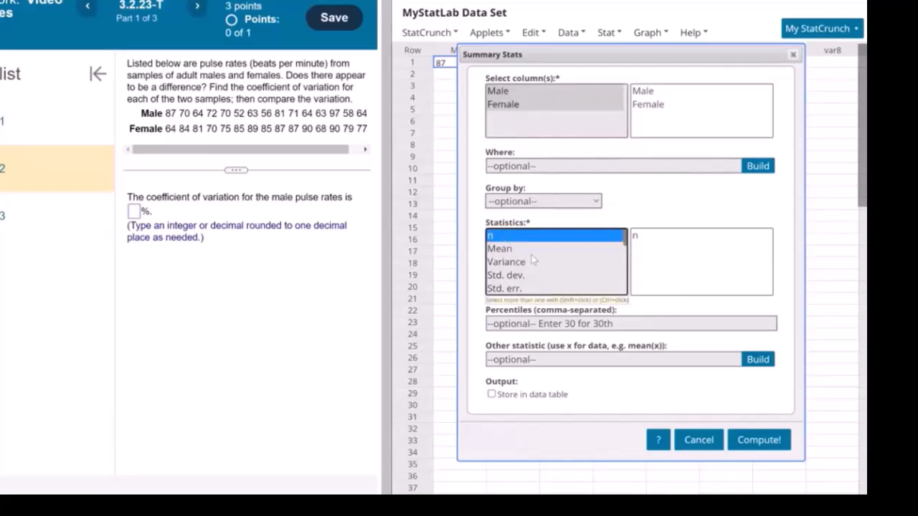
pyautogui.scroll(-2, 531, 261)
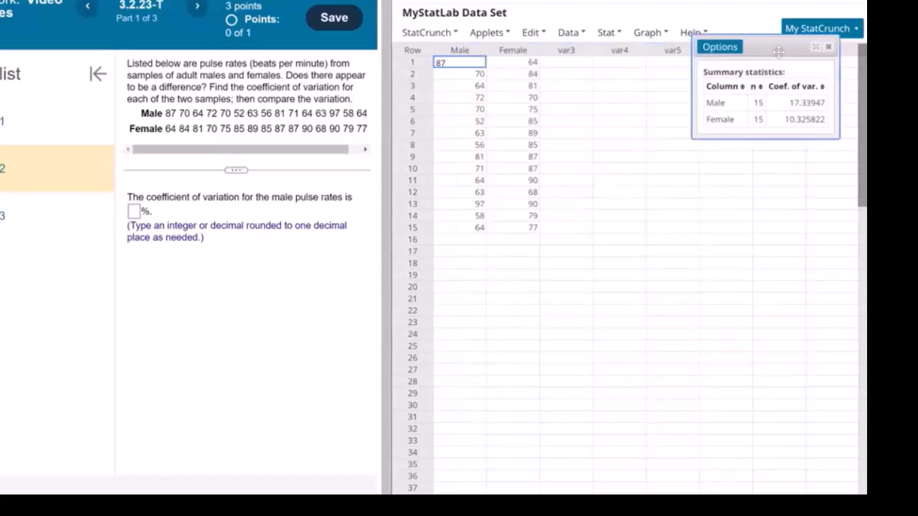
pyautogui.moveTo(736, 66); pyautogui.dragTo(530, 116)
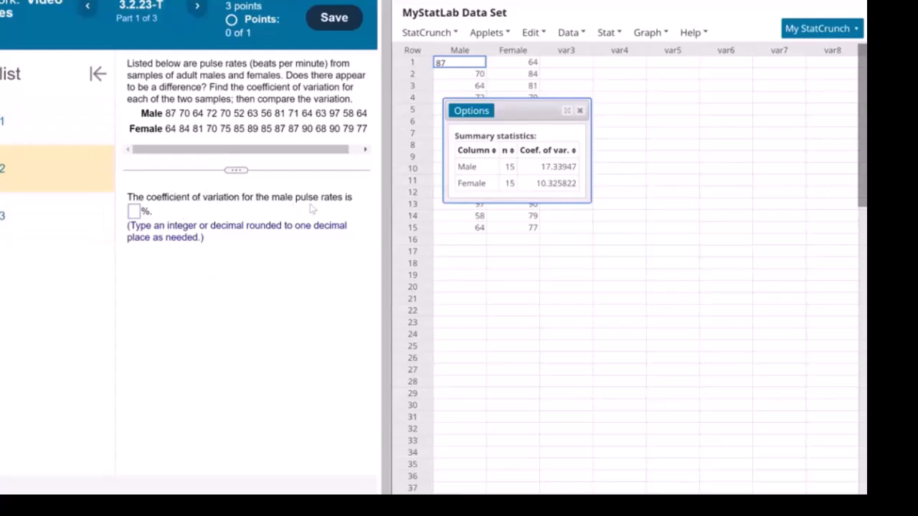
# Step: Answer the coefficient of variation for the male pulse rates with 17.3%, rounded from the computed statistic, and submit it
pyautogui.click(135, 212)
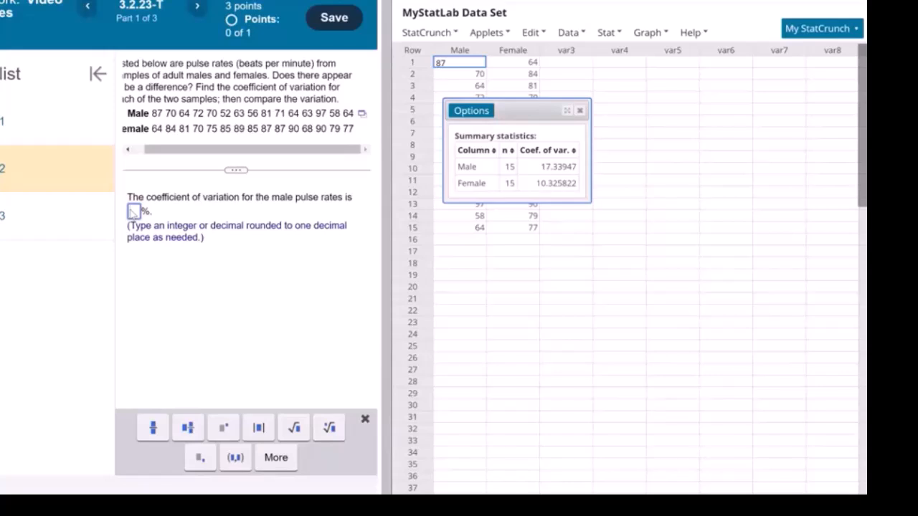
pyautogui.write('17.3')
pyautogui.click(309, 505)
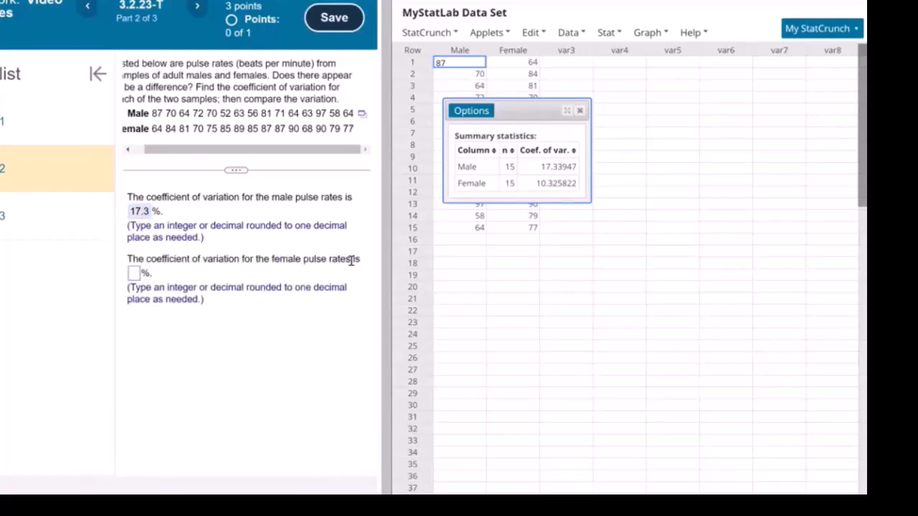
# Step: Answer the coefficient of variation for the female pulse rates with 10.3% and continue to the comparison part
pyautogui.click(133, 272)
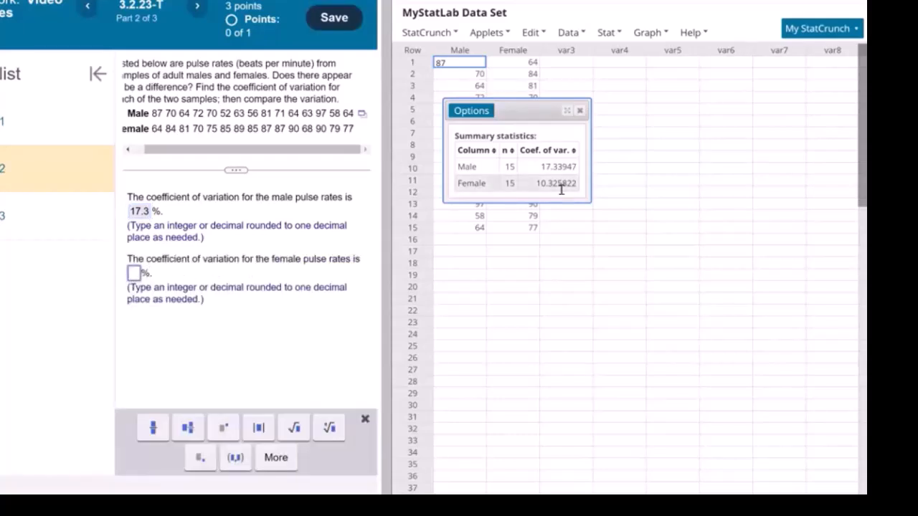
pyautogui.write('10.3')
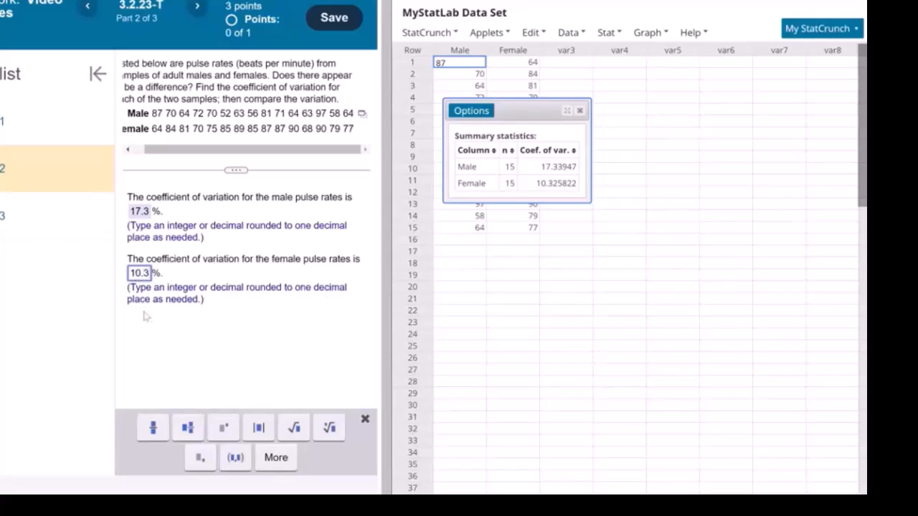
pyautogui.click(334, 504)
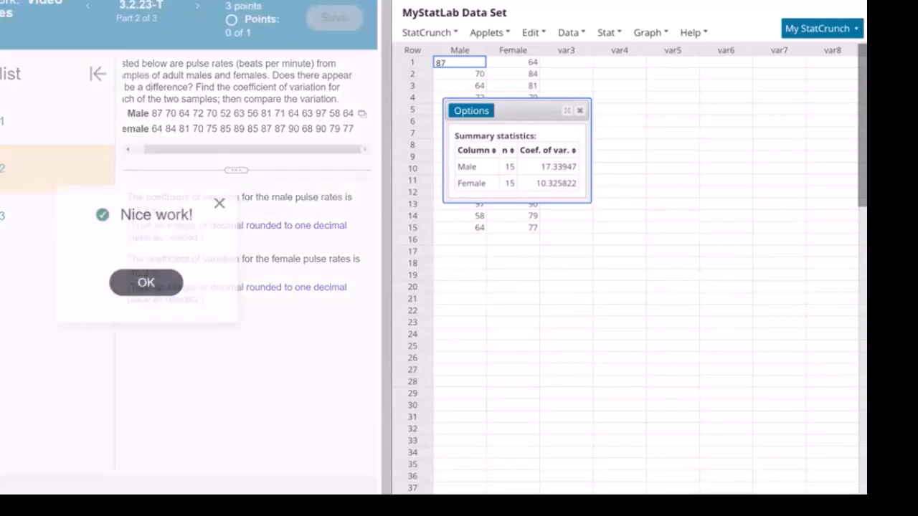
pyautogui.click(148, 286)
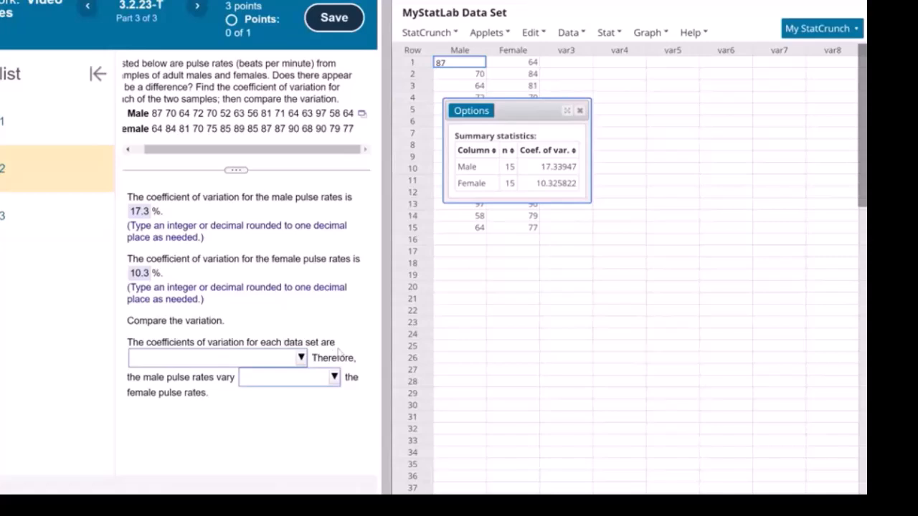
# Step: Complete the comparison with "more than 5 percentage points apart" and "significantly more than", submit it and go to the next question
pyautogui.click(300, 359)
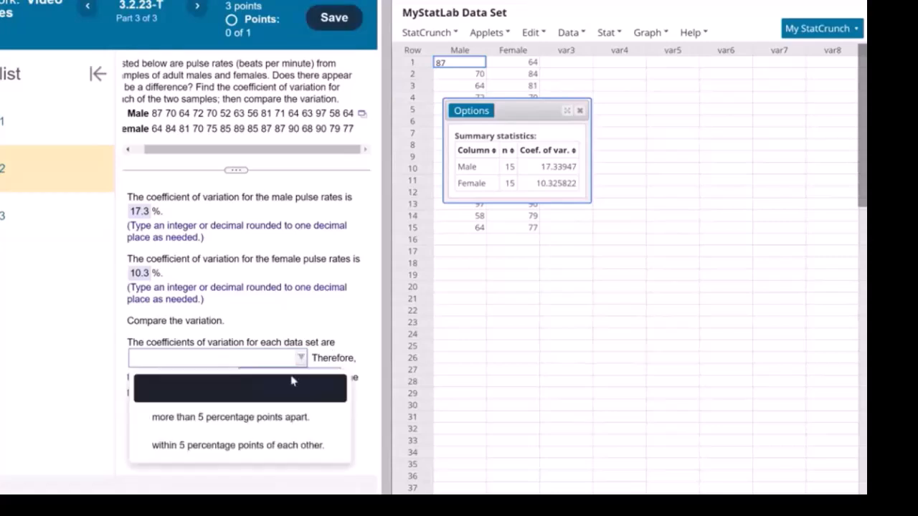
pyautogui.click(275, 428)
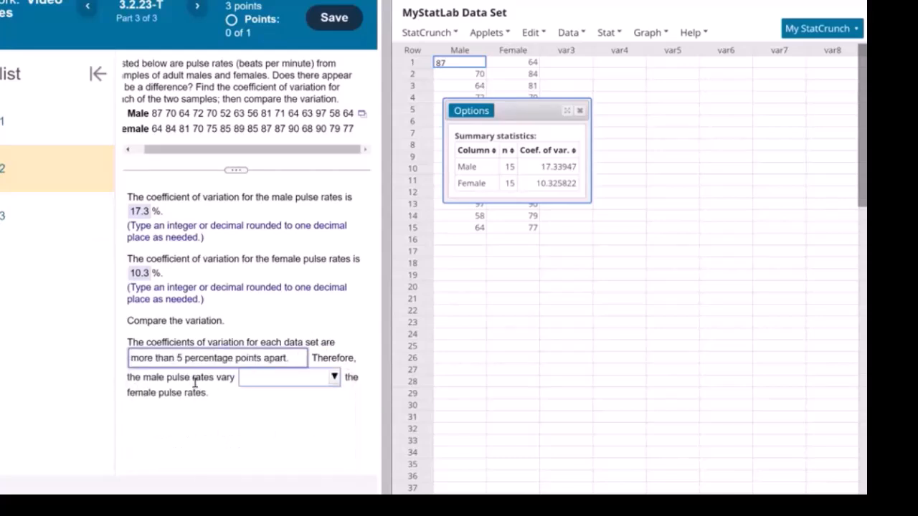
pyautogui.click(282, 378)
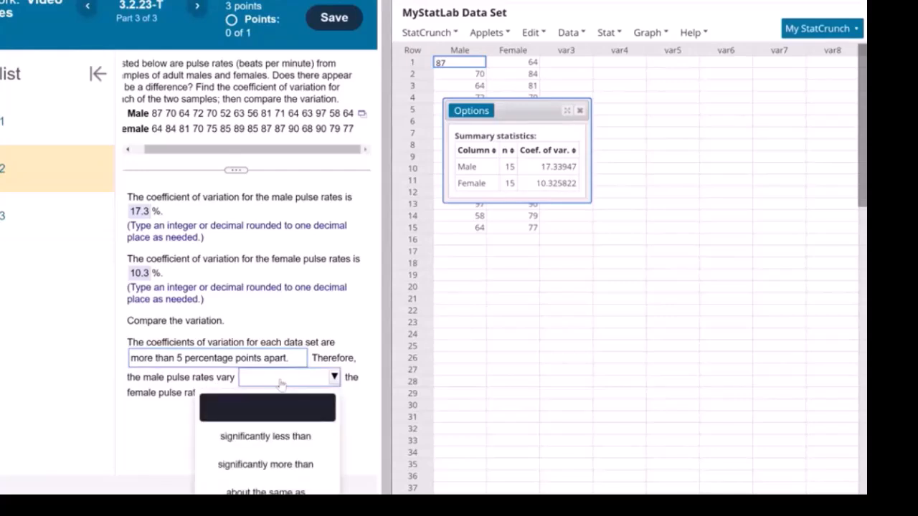
pyautogui.click(284, 467)
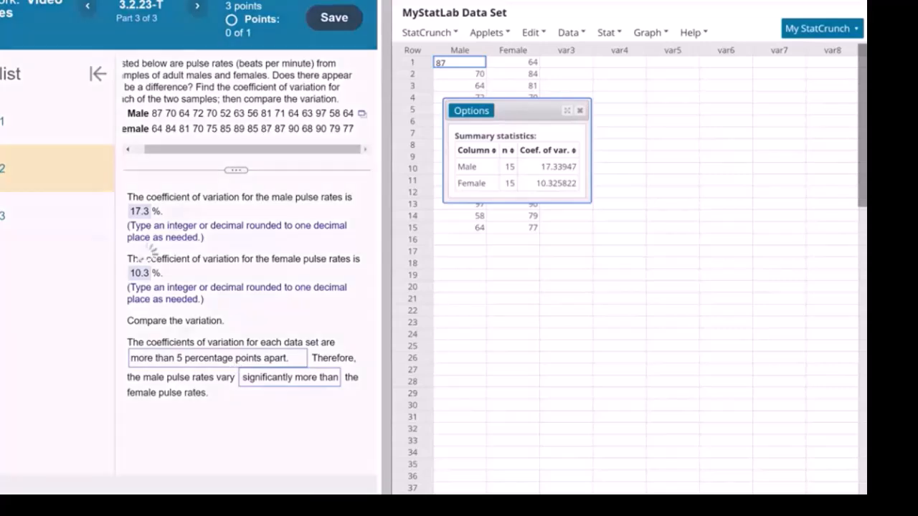
pyautogui.click(149, 290)
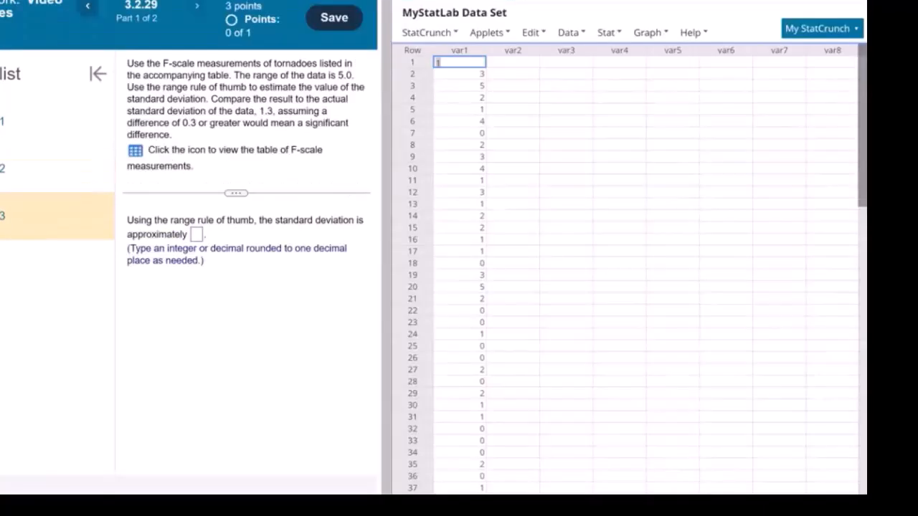
# Step: Handwrite the note "rule of thumb" with the formula s ≅ range/4 over the empty data columns
pyautogui.moveTo(566, 106)
pyautogui.mouseDown()
pyautogui.moveTo(697, 108)
pyautogui.moveTo(710, 86)
pyautogui.moveTo(631, 103)
pyautogui.mouseUp()
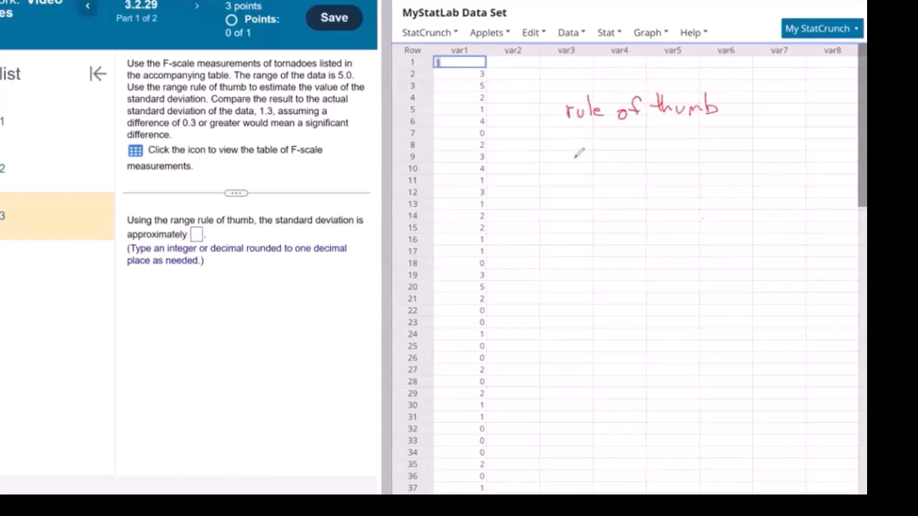
pyautogui.moveTo(574, 159); pyautogui.dragTo(586, 149)
pyautogui.moveTo(592, 154); pyautogui.dragTo(617, 162)
pyautogui.moveTo(546, 165)
pyautogui.mouseDown()
pyautogui.moveTo(537, 173)
pyautogui.moveTo(564, 171)
pyautogui.moveTo(564, 161)
pyautogui.mouseUp()
pyautogui.moveTo(633, 154)
pyautogui.mouseDown()
pyautogui.moveTo(630, 166)
pyautogui.moveTo(651, 155)
pyautogui.mouseUp()
pyautogui.moveTo(586, 169)
pyautogui.mouseDown()
pyautogui.moveTo(648, 167)
pyautogui.moveTo(615, 190)
pyautogui.mouseUp()
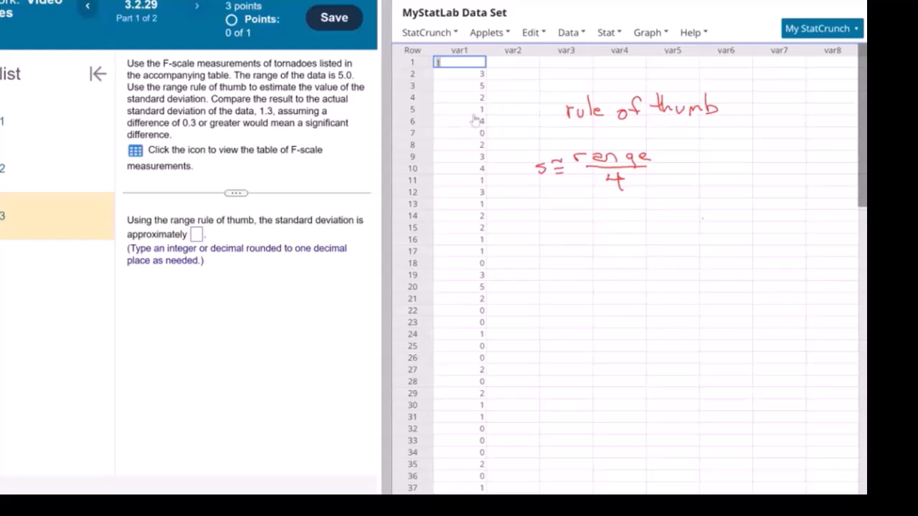
# Step: Look through the F-scale data and compute only the Range summary statistic for the var1 column
pyautogui.scroll(-1, 477, 120)
pyautogui.scroll(-6, 477, 120)
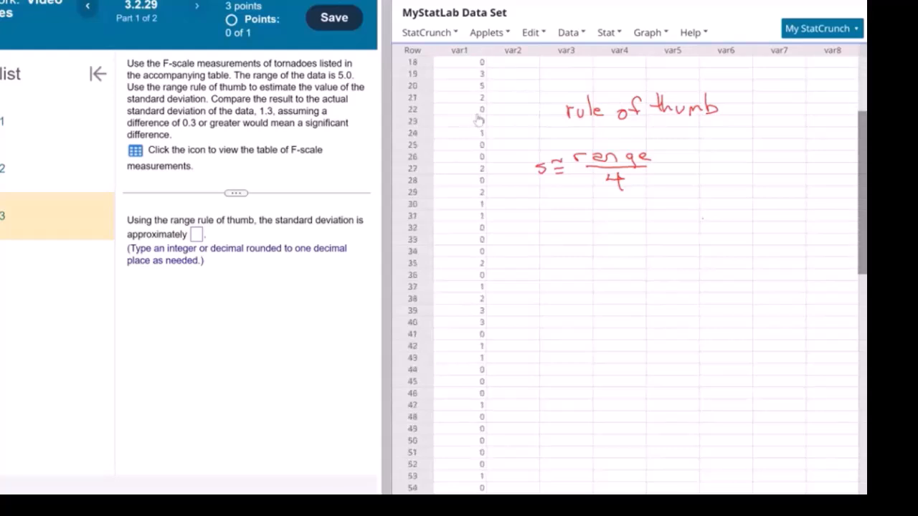
pyautogui.scroll(4, 479, 120)
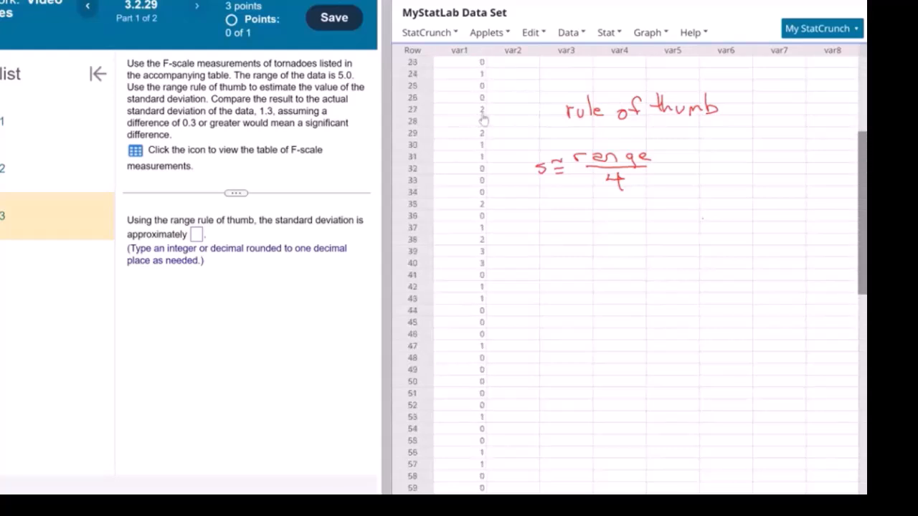
pyautogui.click(648, 32)
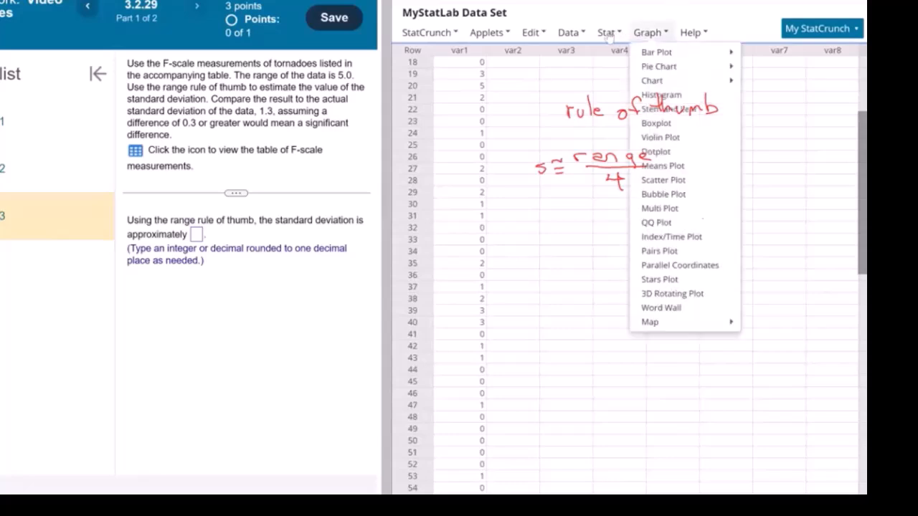
pyautogui.click(607, 32)
pyautogui.moveTo(667, 67)
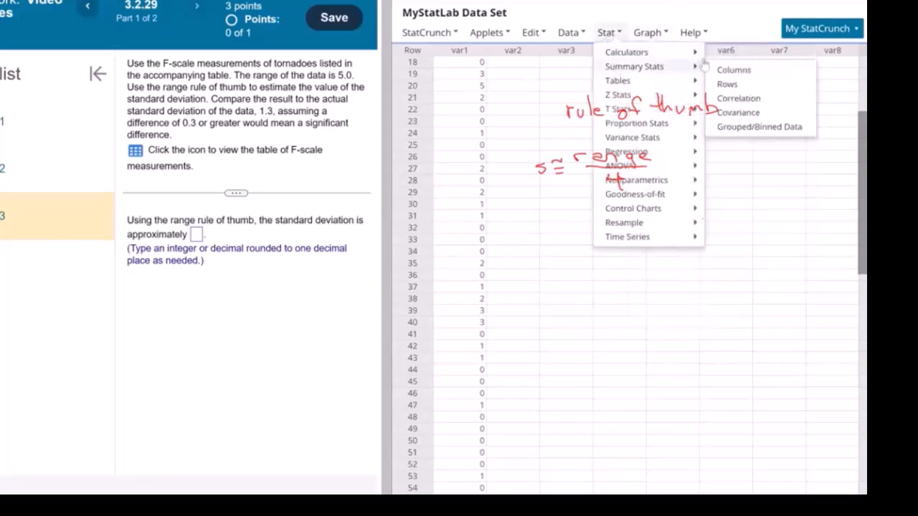
pyautogui.click(732, 71)
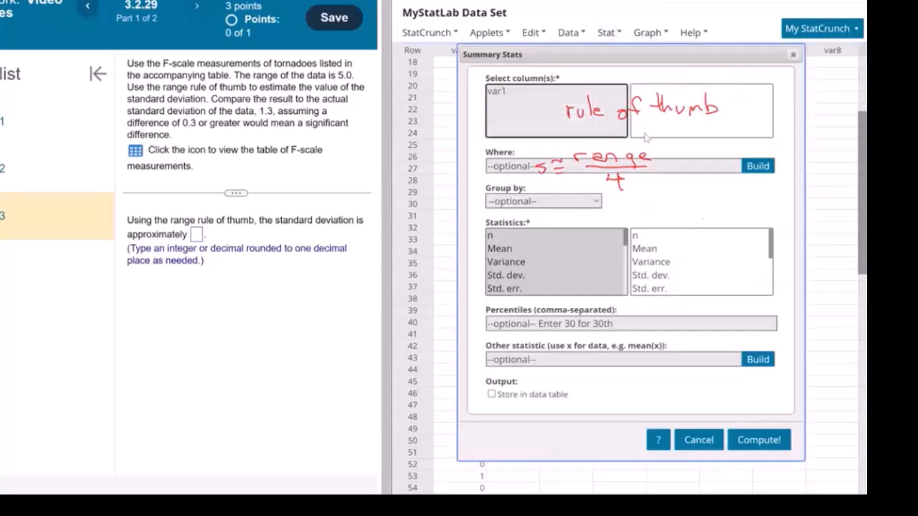
pyautogui.click(496, 92)
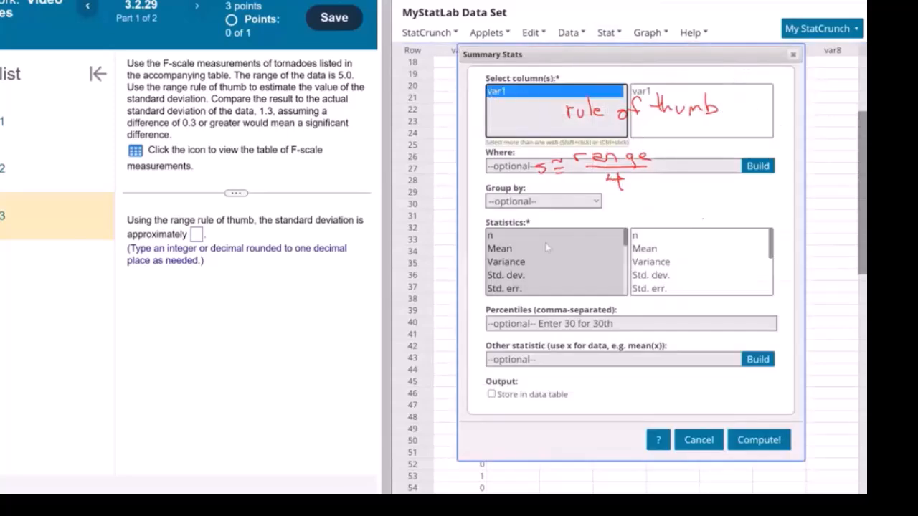
pyautogui.scroll(-3, 557, 256)
pyautogui.scroll(-2, 557, 257)
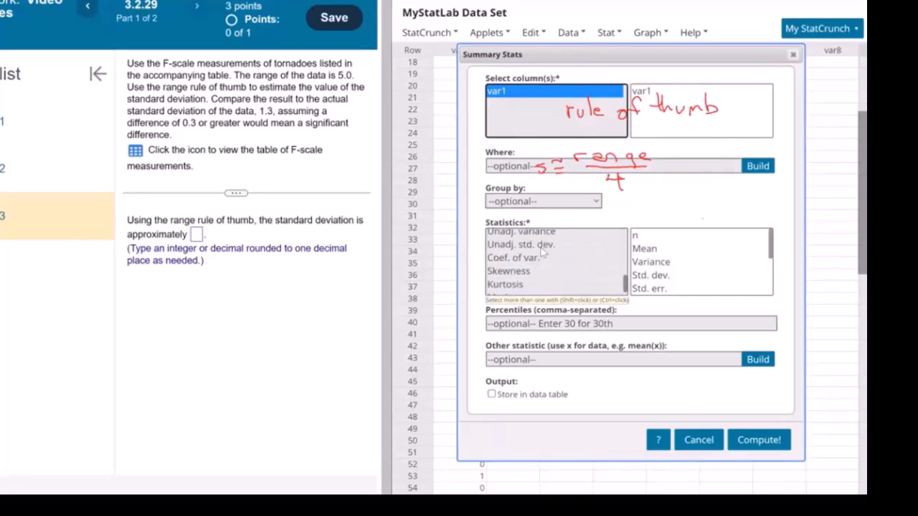
pyautogui.scroll(3, 556, 257)
pyautogui.click(516, 246)
pyautogui.click(759, 440)
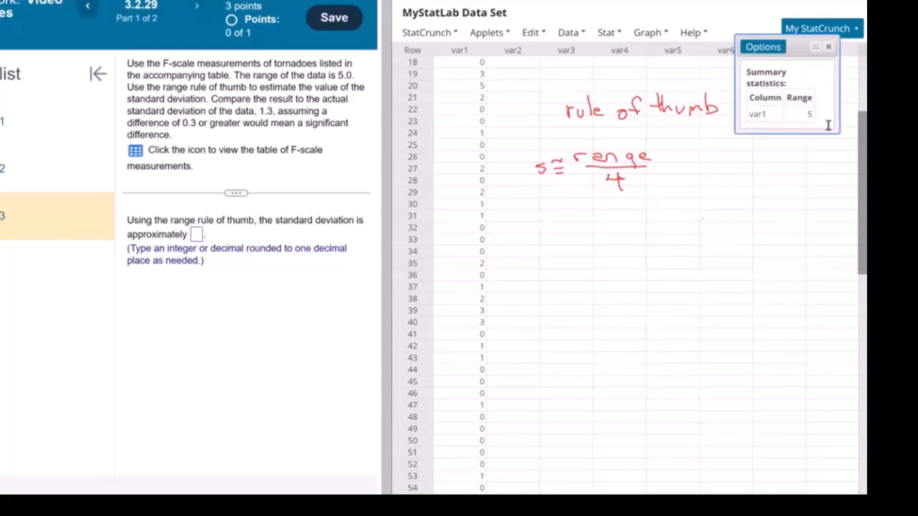
# Step: Extend the handwritten formula with 5/4 = 1.25 and answer the range rule of thumb standard deviation with 1.3
pyautogui.click(779, 263)
pyautogui.moveTo(760, 282); pyautogui.dragTo(788, 274)
pyautogui.moveTo(672, 166)
pyautogui.mouseDown()
pyautogui.moveTo(710, 158)
pyautogui.moveTo(724, 181)
pyautogui.moveTo(754, 158)
pyautogui.moveTo(811, 162)
pyautogui.mouseUp()
pyautogui.moveTo(813, 149); pyautogui.dragTo(821, 148)
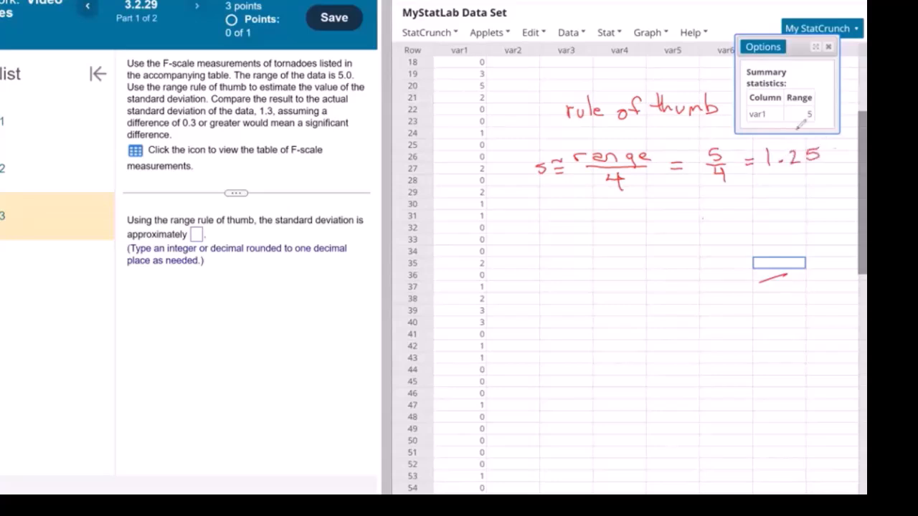
pyautogui.moveTo(598, 222)
pyautogui.mouseDown()
pyautogui.moveTo(589, 231)
pyautogui.moveTo(643, 226)
pyautogui.mouseUp()
pyautogui.moveTo(642, 221); pyautogui.dragTo(642, 230)
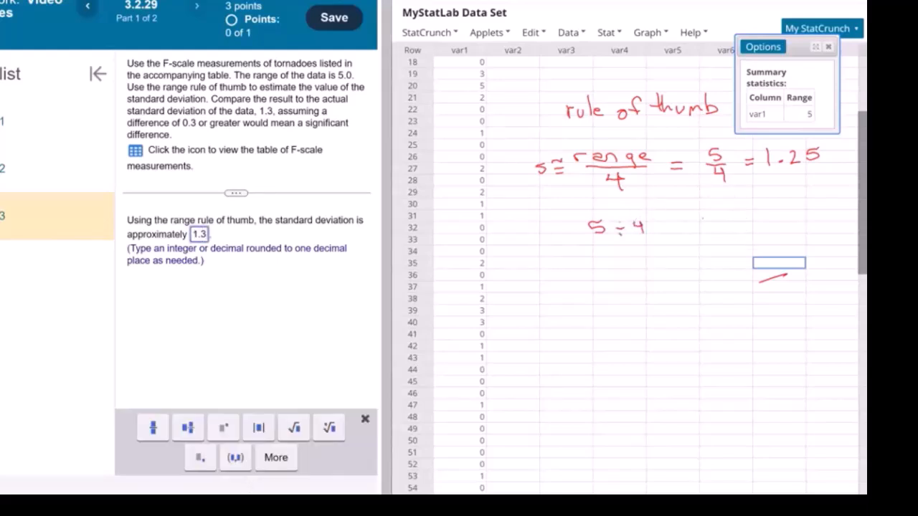
pyautogui.press('Return')
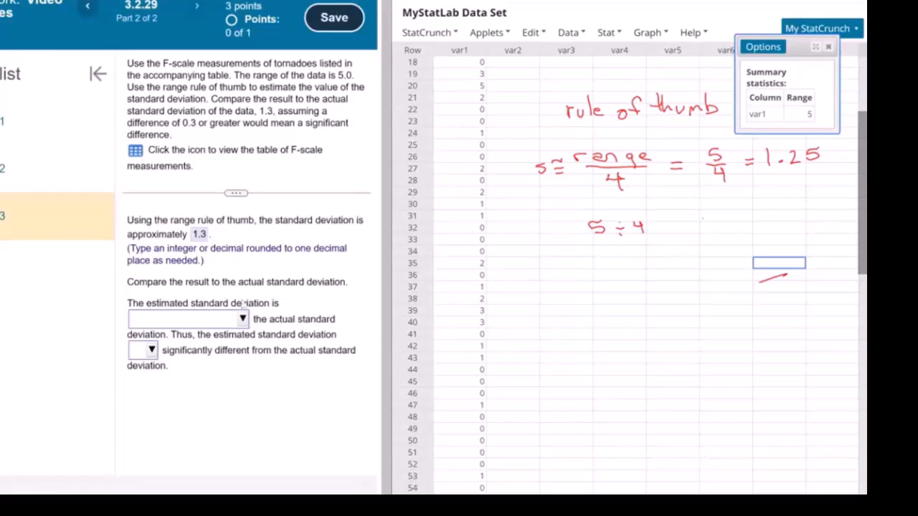
# Step: Edit the var1 summary statistics to include both Std. dev. and Range, and recompute them
pyautogui.click(761, 48)
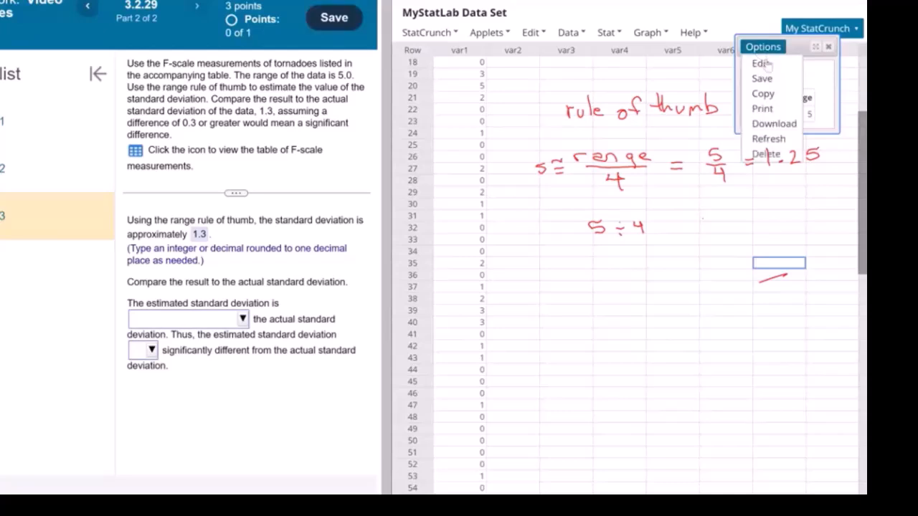
pyautogui.click(765, 64)
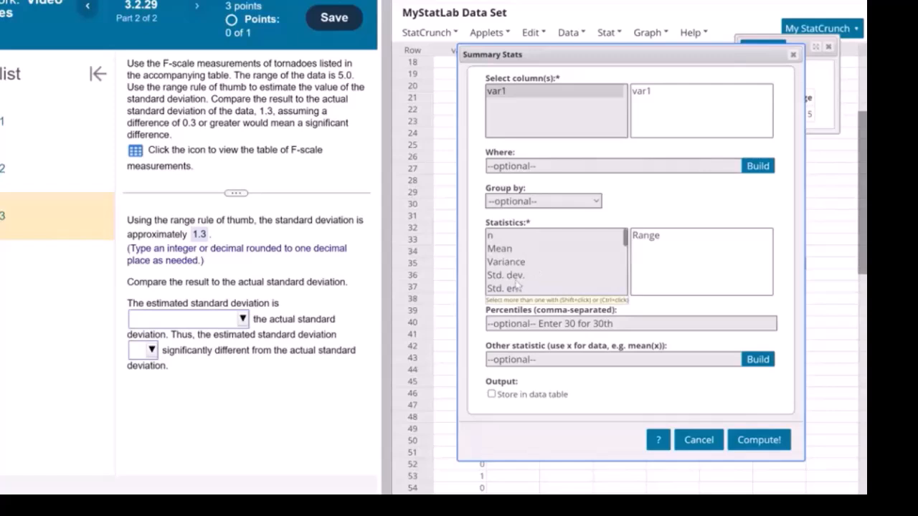
pyautogui.click(515, 275)
pyautogui.scroll(-1, 522, 260)
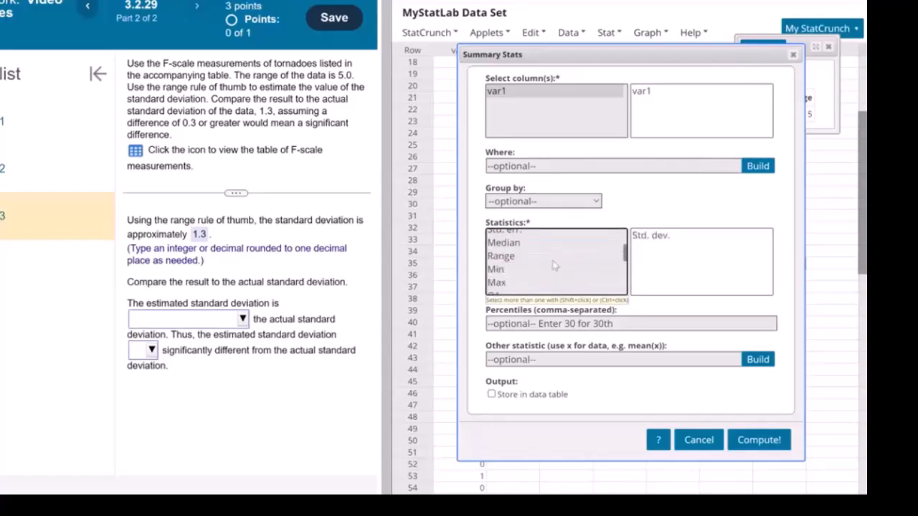
pyautogui.keyDown('ctrl'); pyautogui.click(521, 257); pyautogui.keyUp('ctrl')
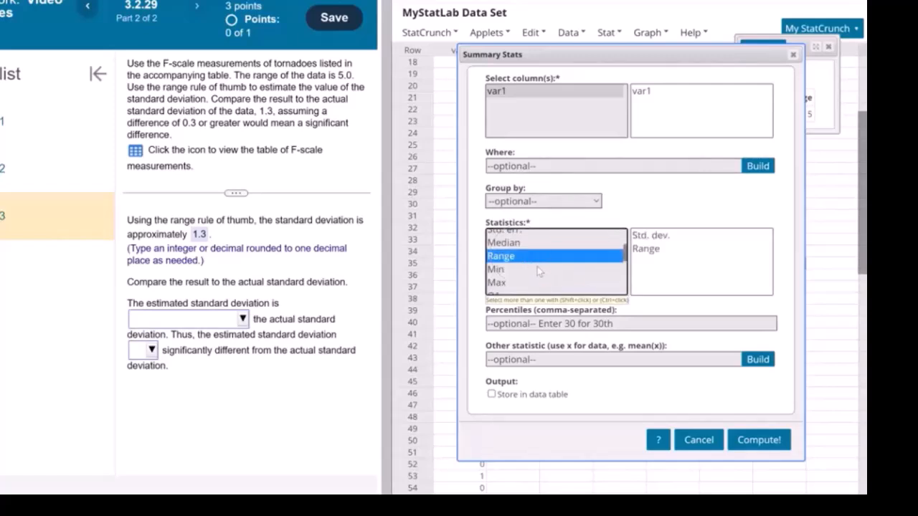
pyautogui.click(741, 438)
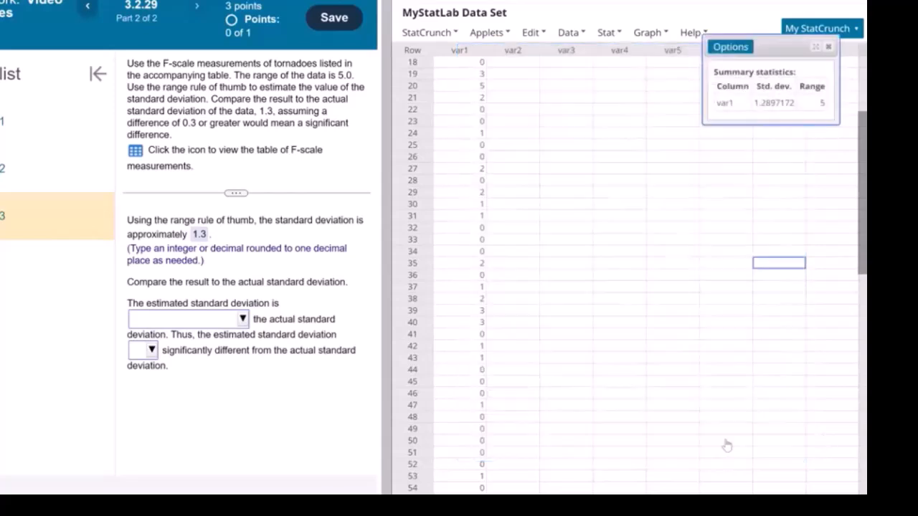
# Step: Complete the comparison with "within 0.3 of" the actual standard deviation and "is not" significantly different, and submit the answer
pyautogui.moveTo(597, 107)
pyautogui.mouseDown()
pyautogui.moveTo(562, 115)
pyautogui.moveTo(598, 107)
pyautogui.mouseUp()
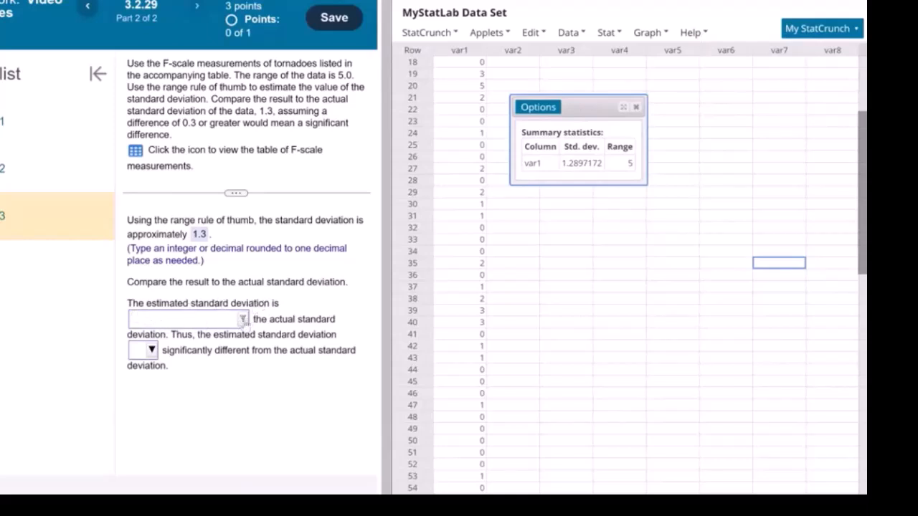
pyautogui.click(243, 319)
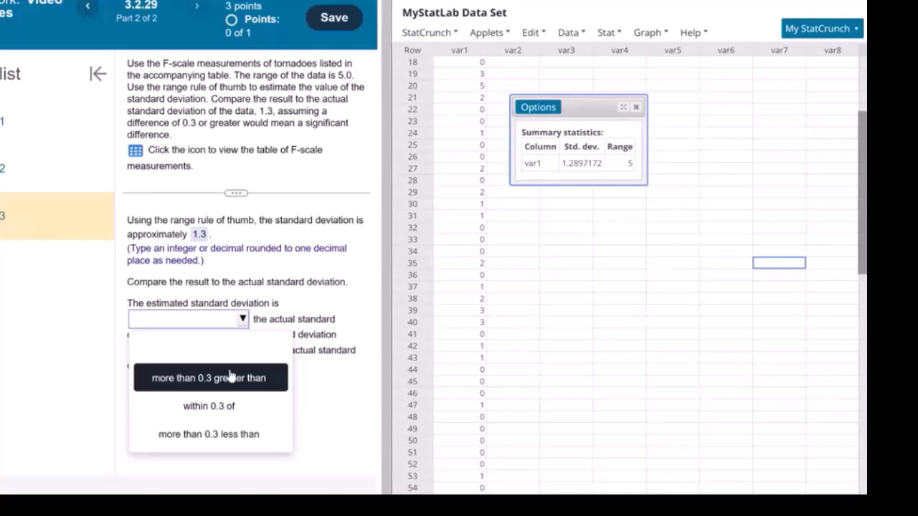
pyautogui.click(219, 407)
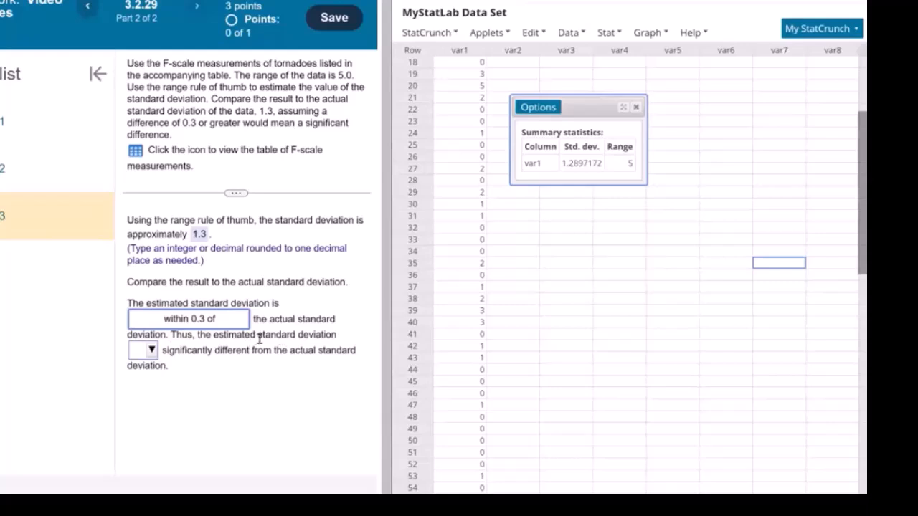
pyautogui.click(152, 350)
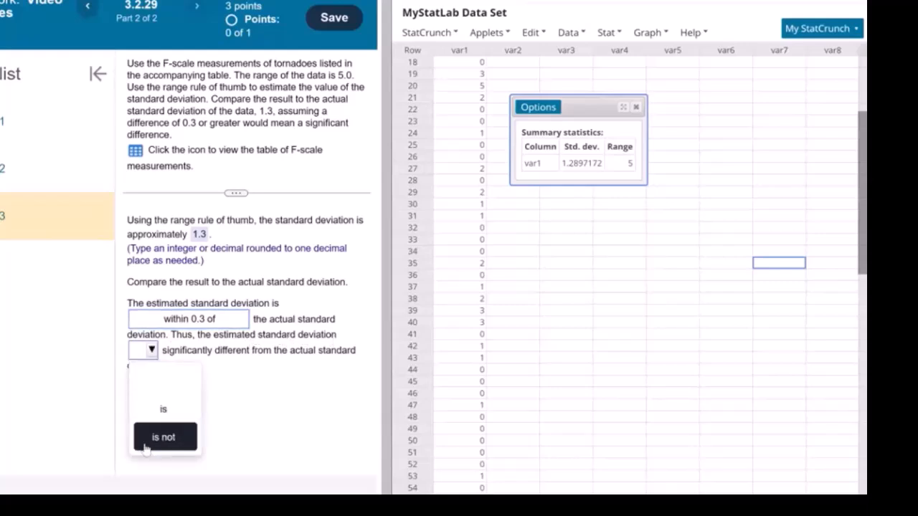
pyautogui.click(149, 436)
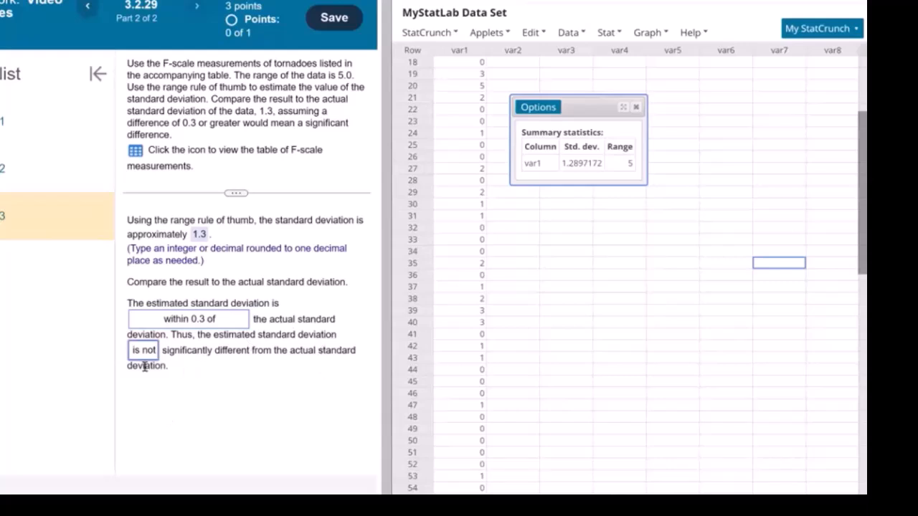
pyautogui.press('Return')
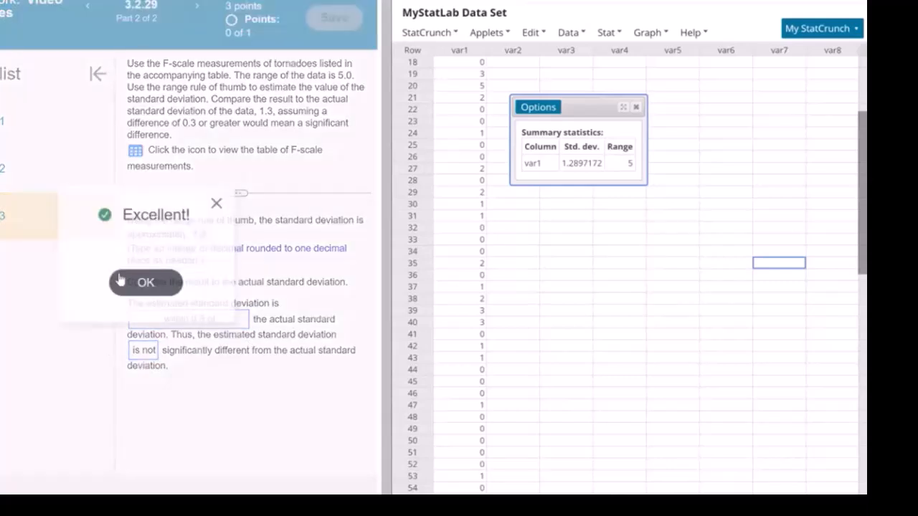
pyautogui.click(132, 284)
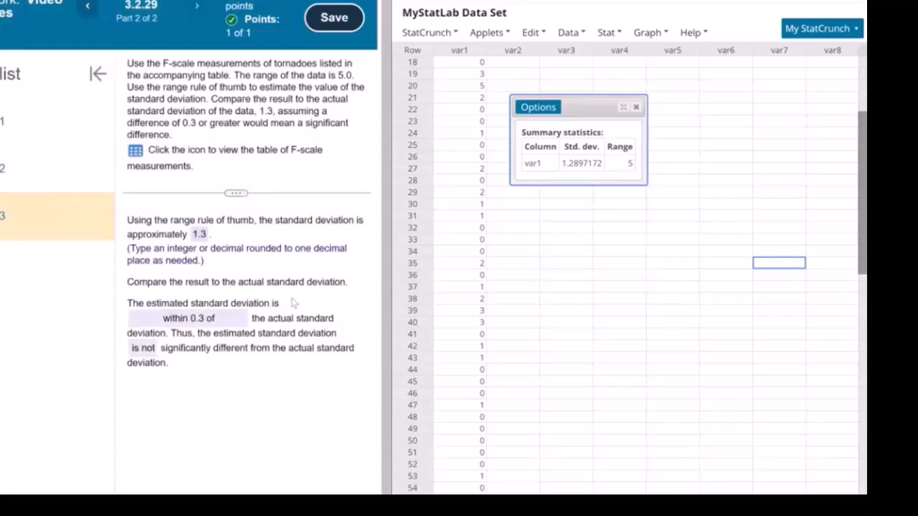